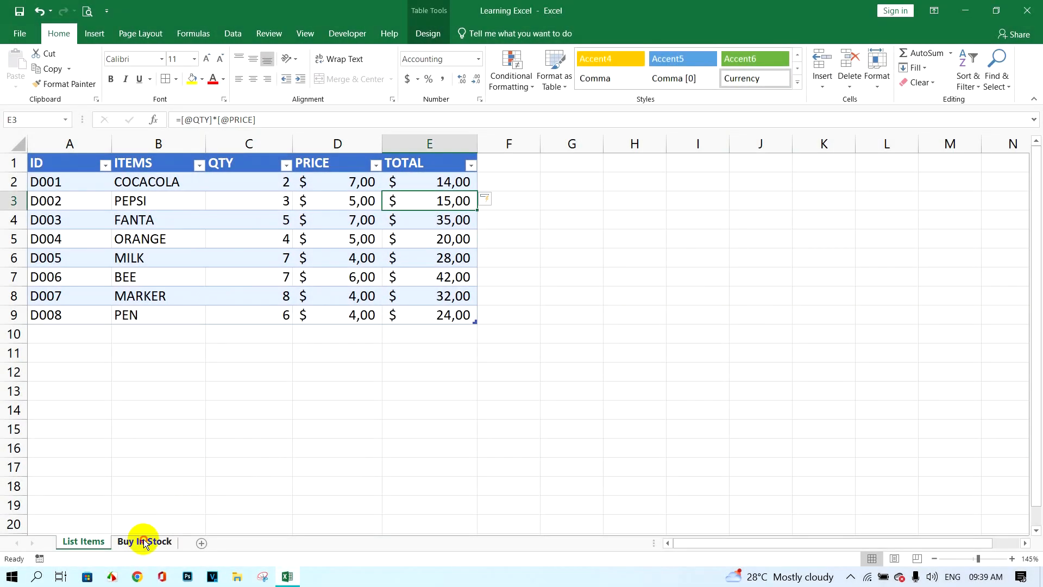
Copy the whole items table, A1:E9, on the List Items sheet
click(144, 542)
click(108, 195)
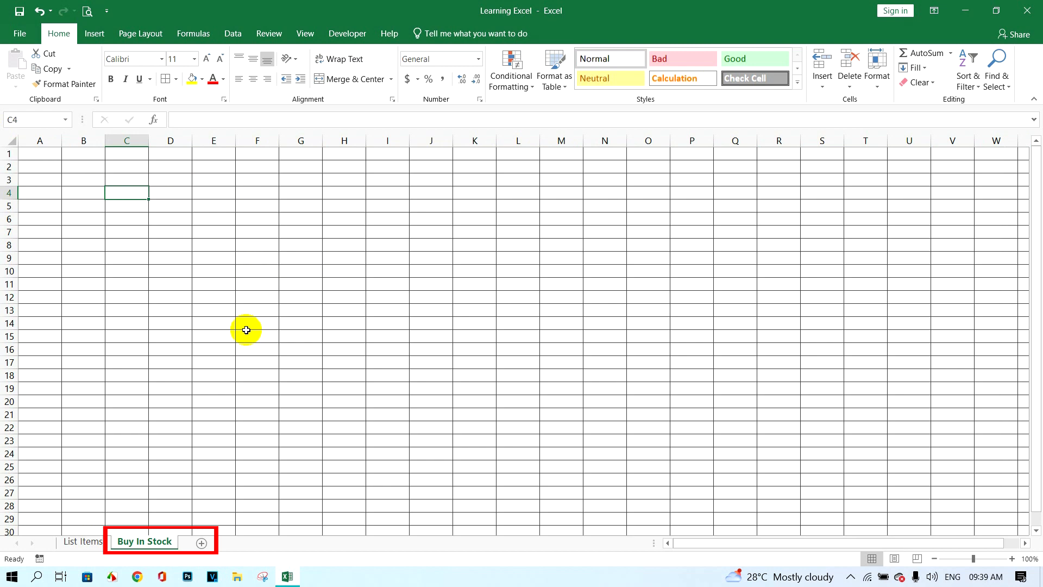
click(84, 541)
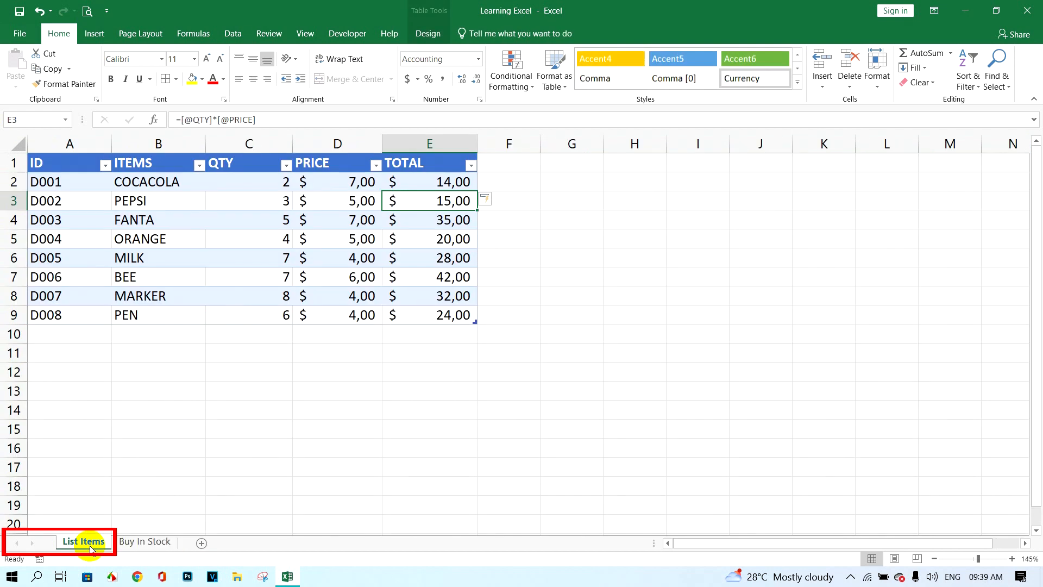
drag(67, 163, 431, 315)
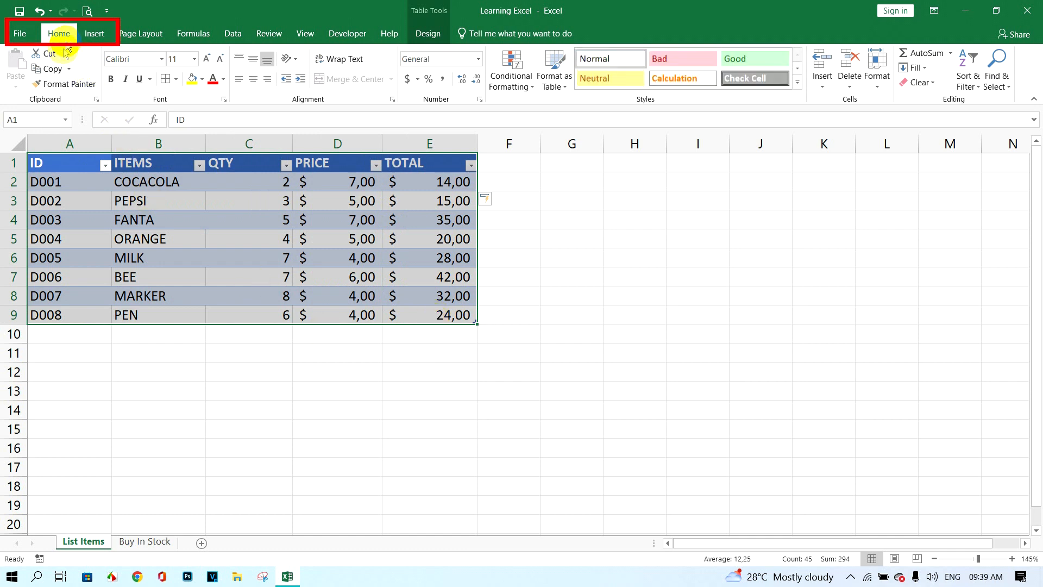
click(50, 69)
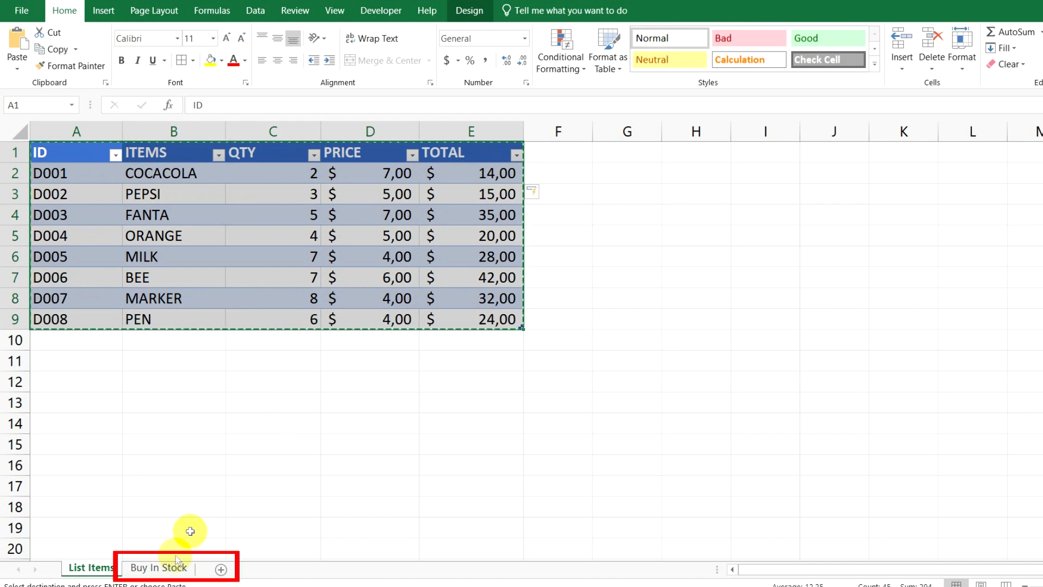
Paste the copied items table into the Buy In Stock sheet starting at cell A1
click(160, 566)
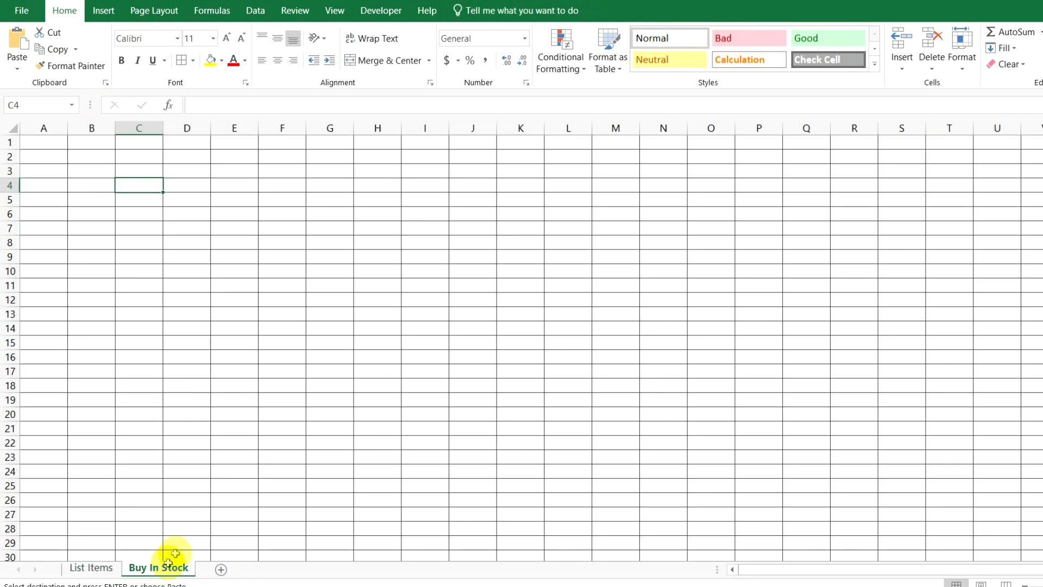
click(34, 143)
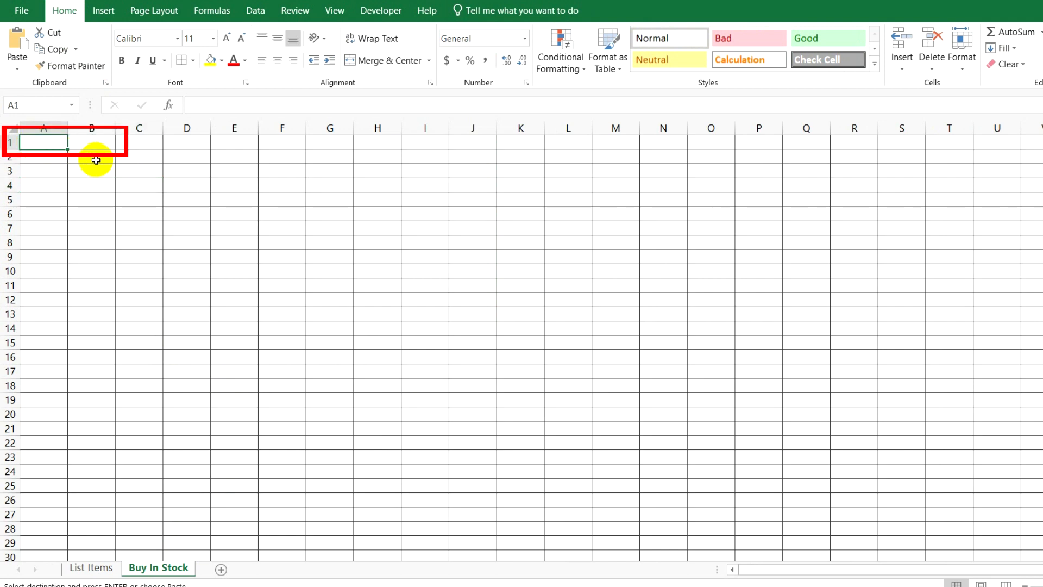
click(15, 45)
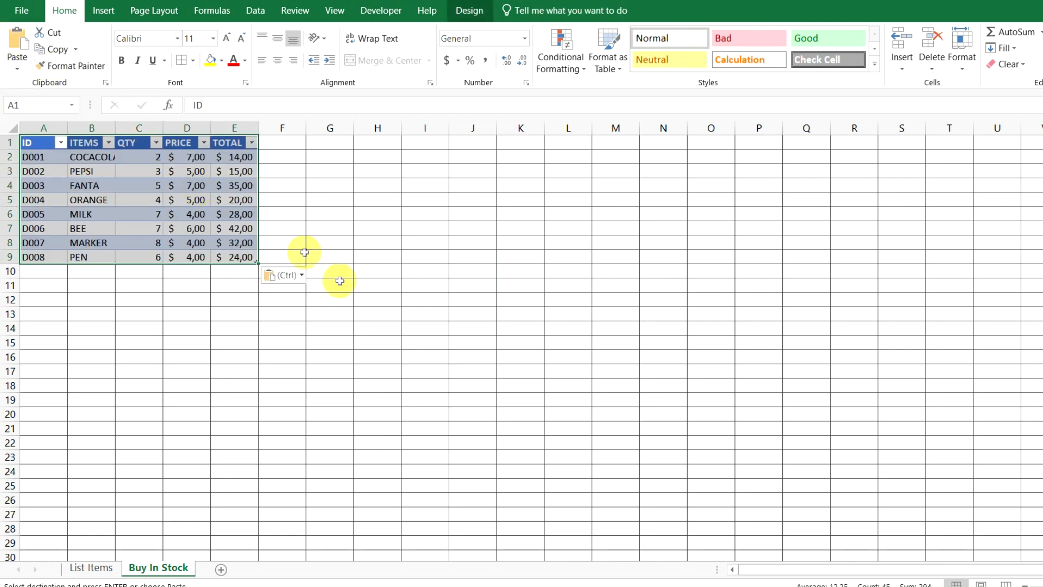
click(280, 300)
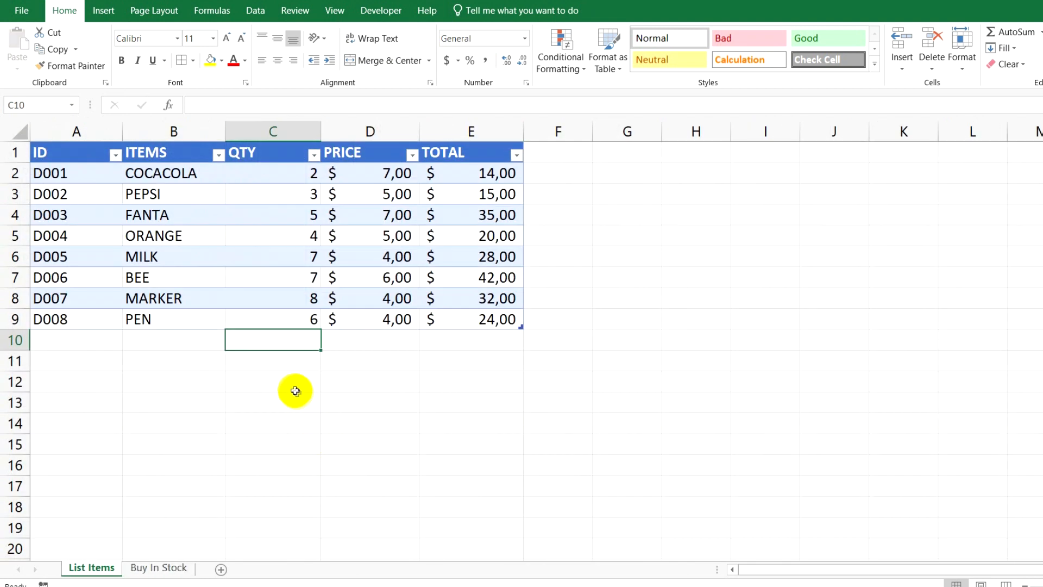
Copy the items table in A1:E9 of the List Items sheet again
drag(47, 154, 468, 319)
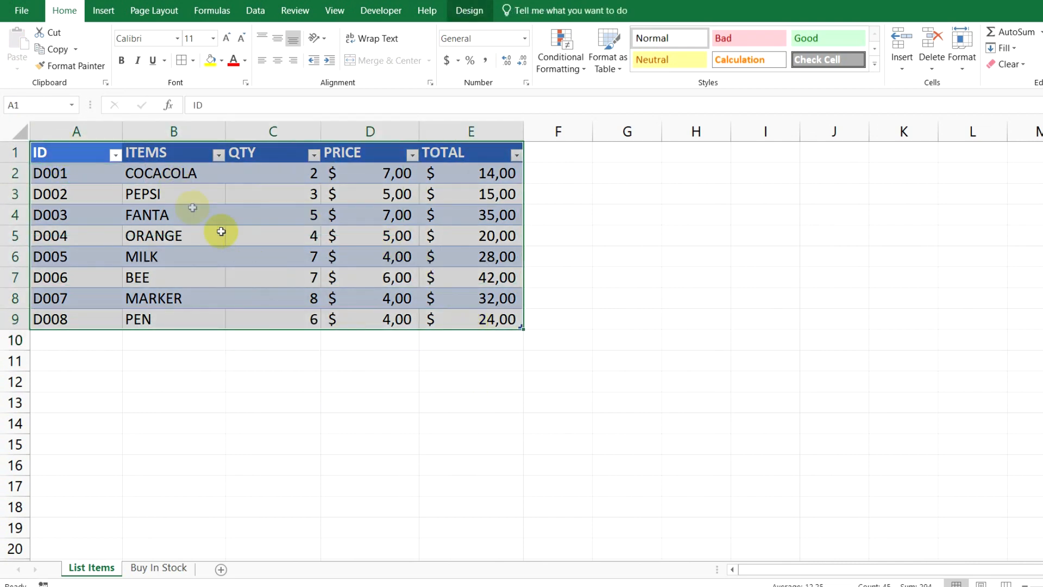
right_click(207, 173)
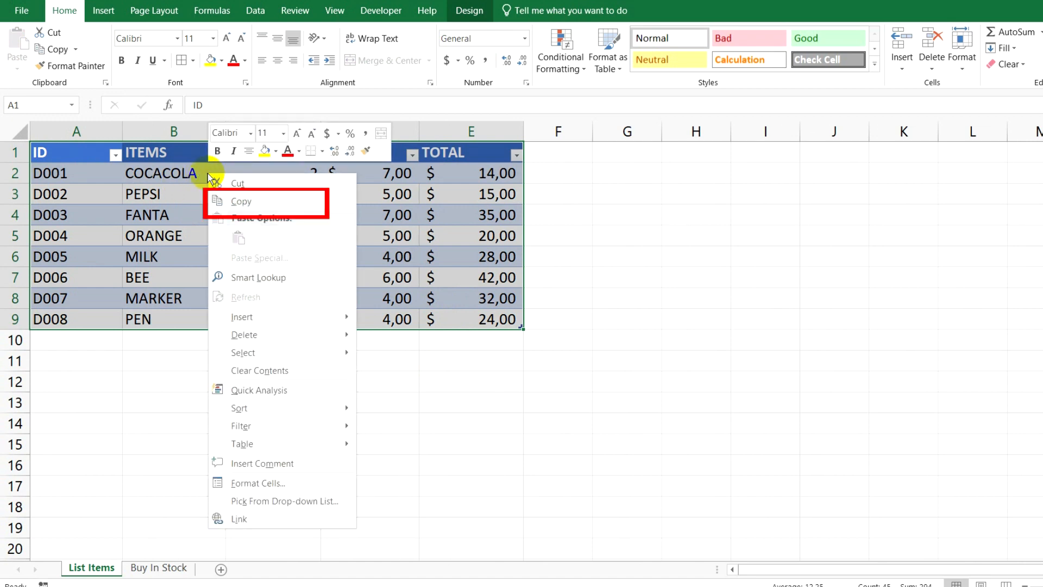
click(280, 202)
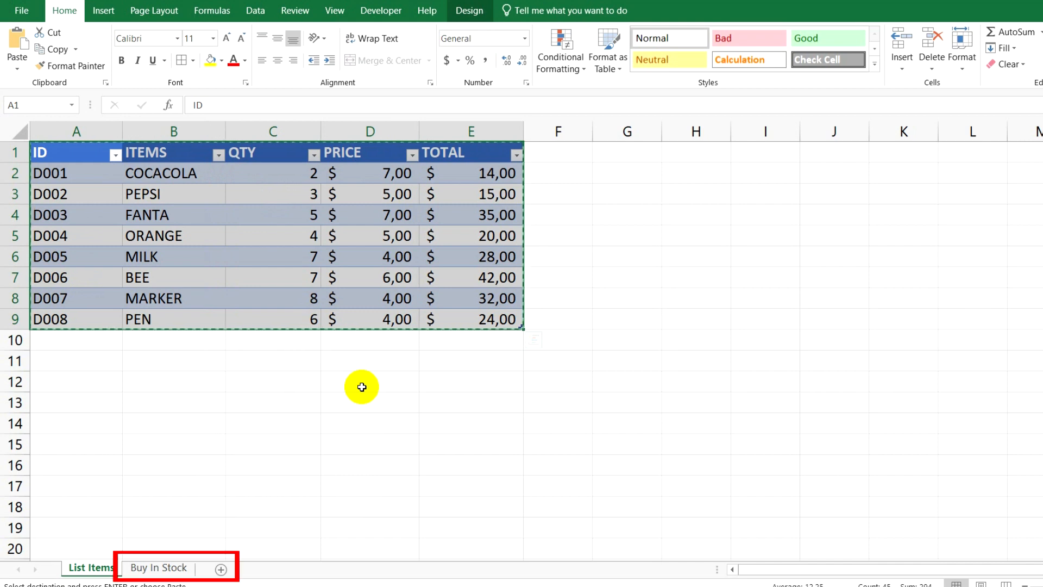
Paste the table at cell A1 of the Buy In Stock sheet using the standard Paste option
click(160, 569)
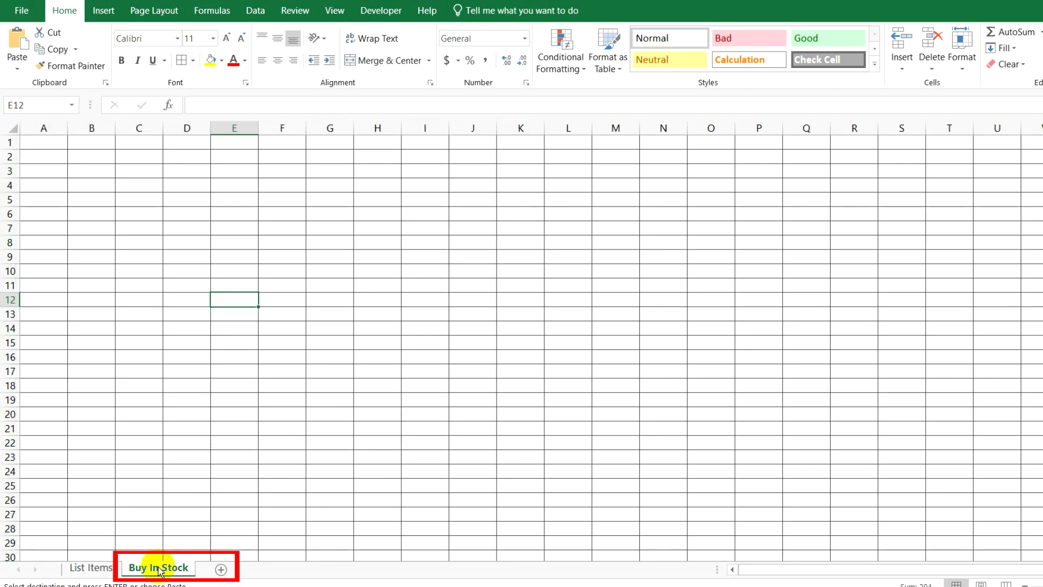
click(45, 144)
right_click(44, 142)
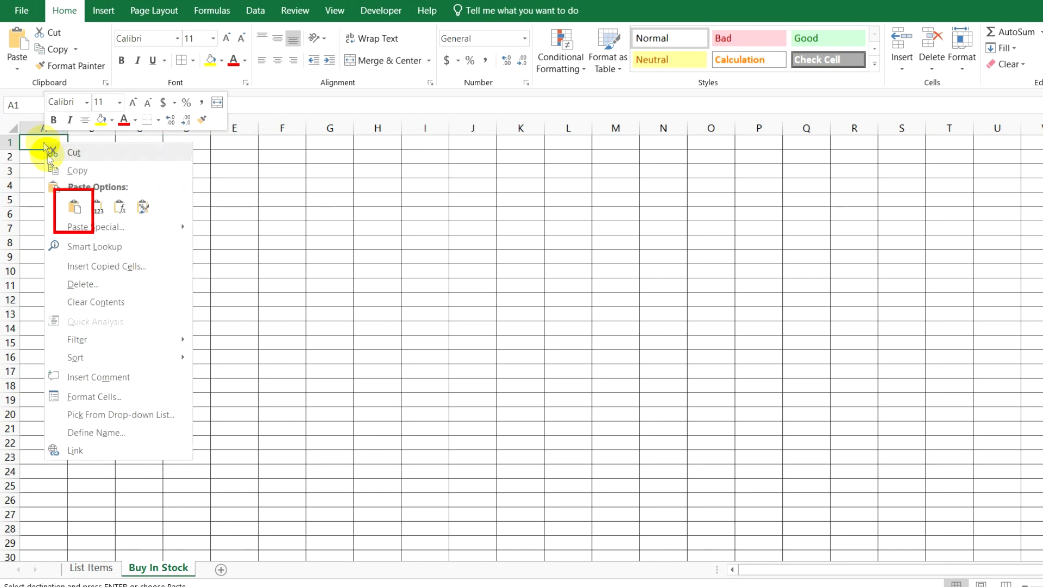
click(75, 207)
click(76, 209)
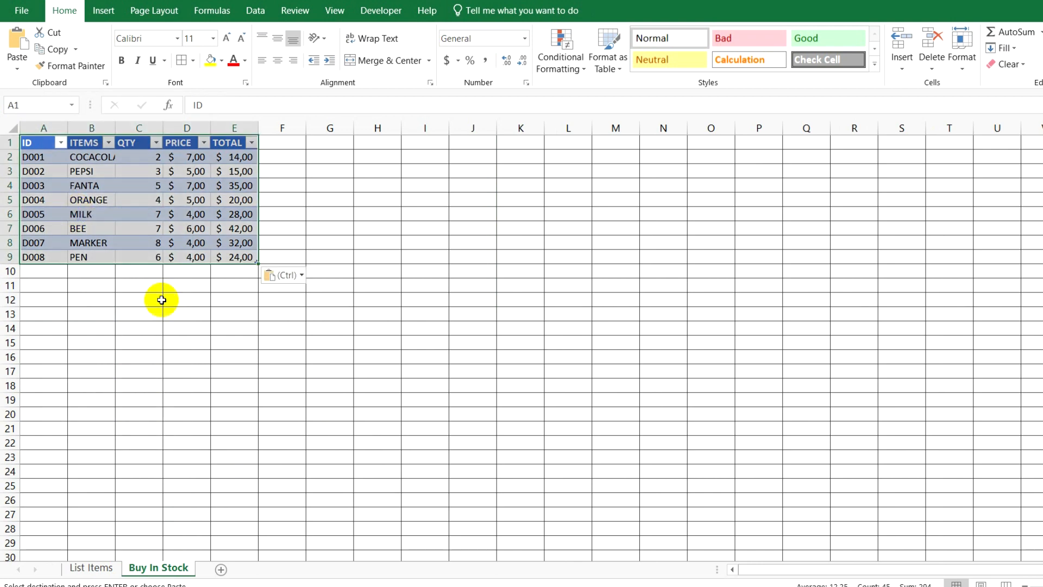
click(188, 299)
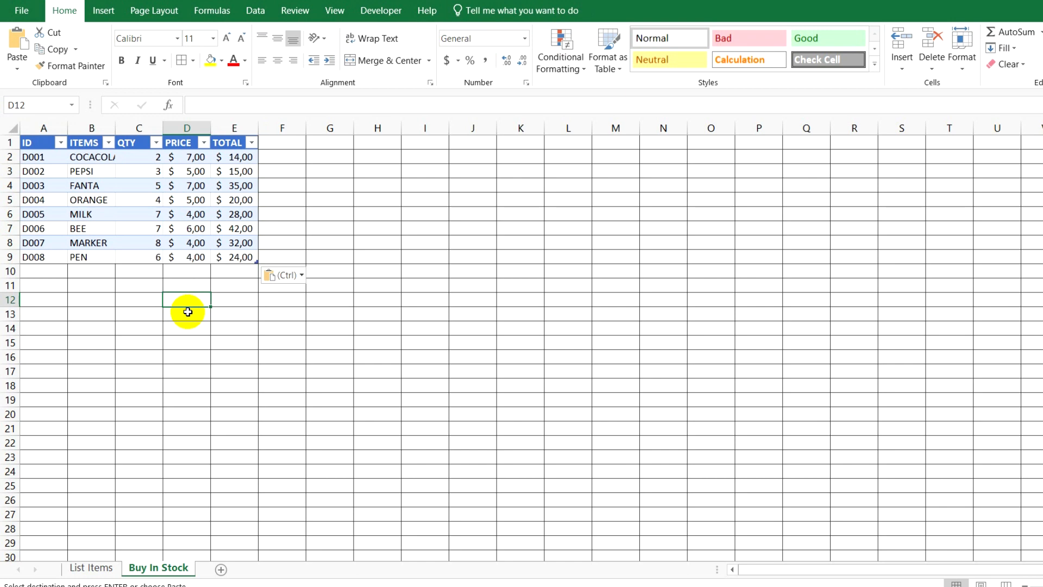
Return to the List Items sheet and copy the items table in A1:E9
key(ctrl+Page_Up)
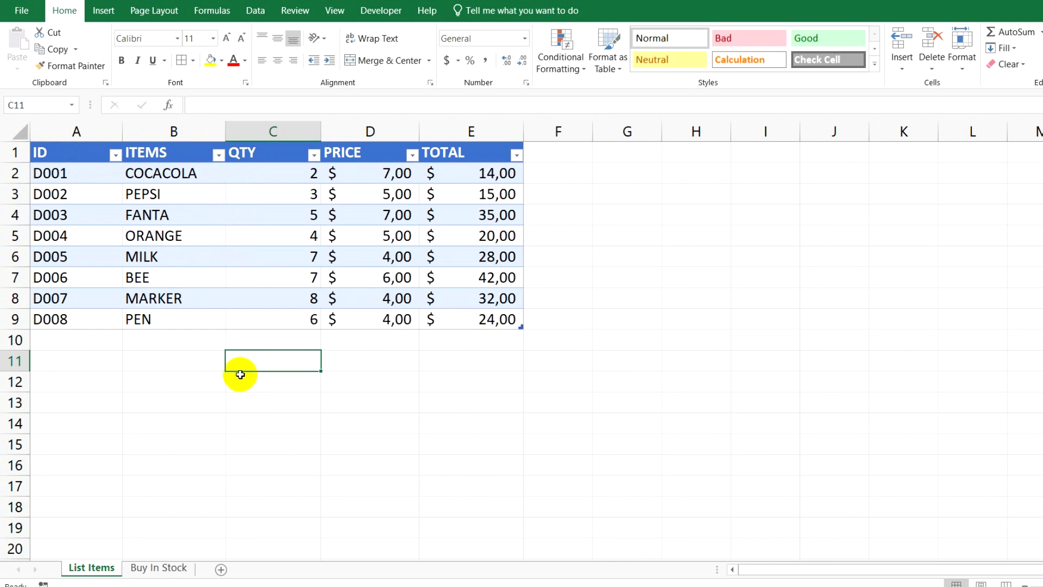
drag(70, 152, 458, 319)
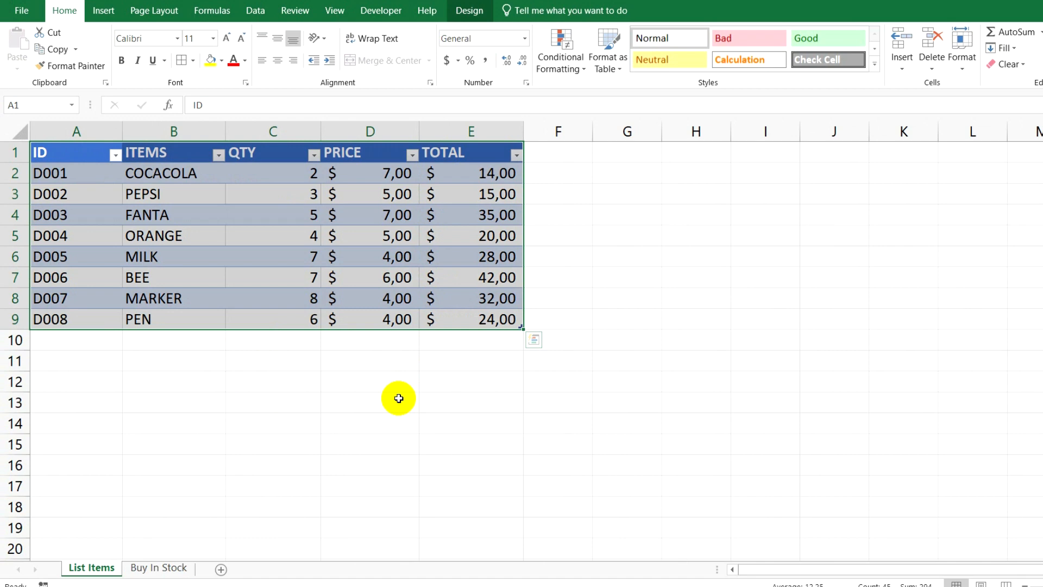
key(ctrl+c)
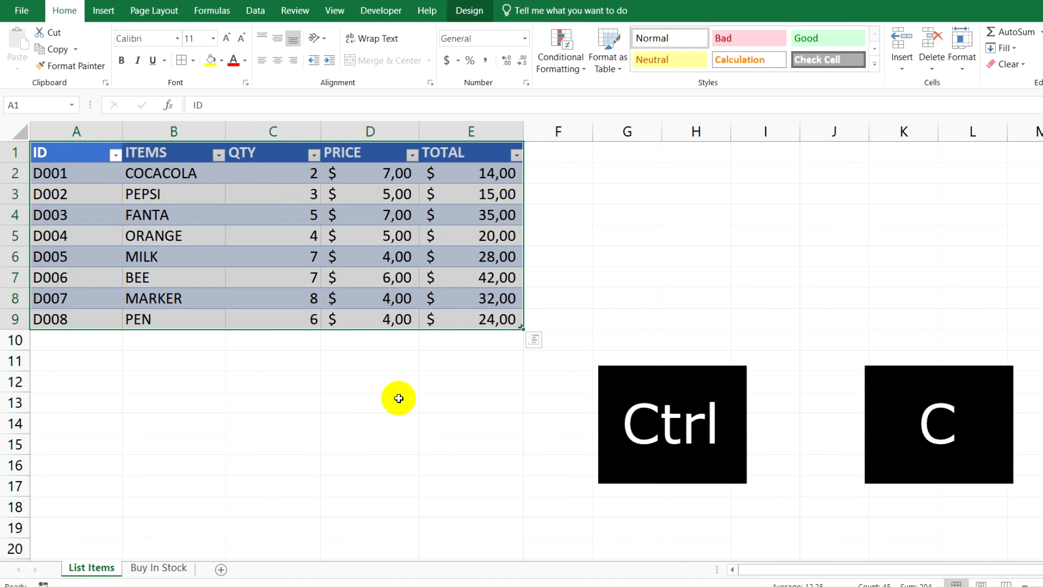
key(ctrl+c)
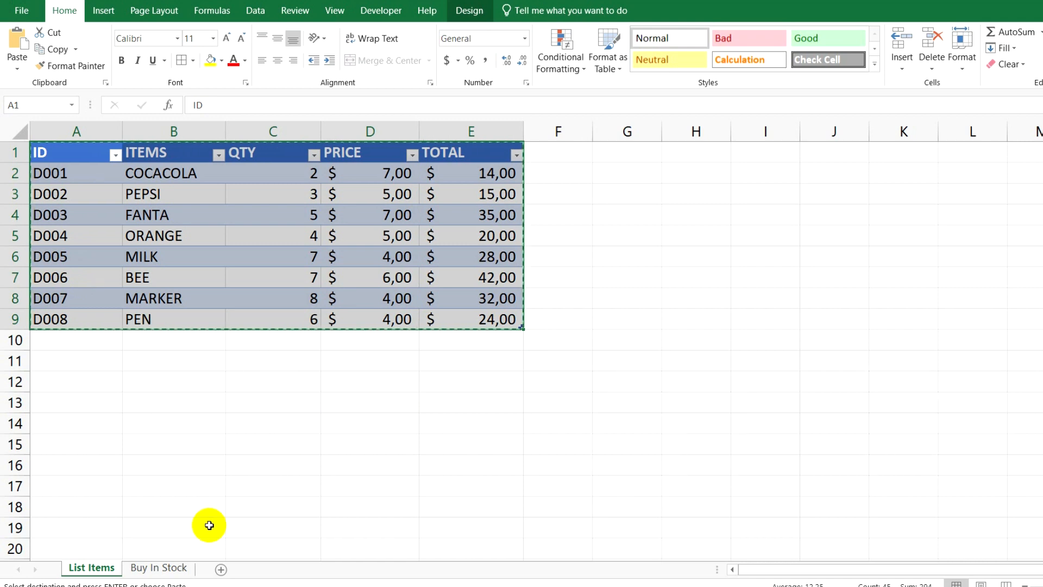
Paste the copied table into the empty Buy In Stock sheet at cell A1
click(157, 568)
click(42, 143)
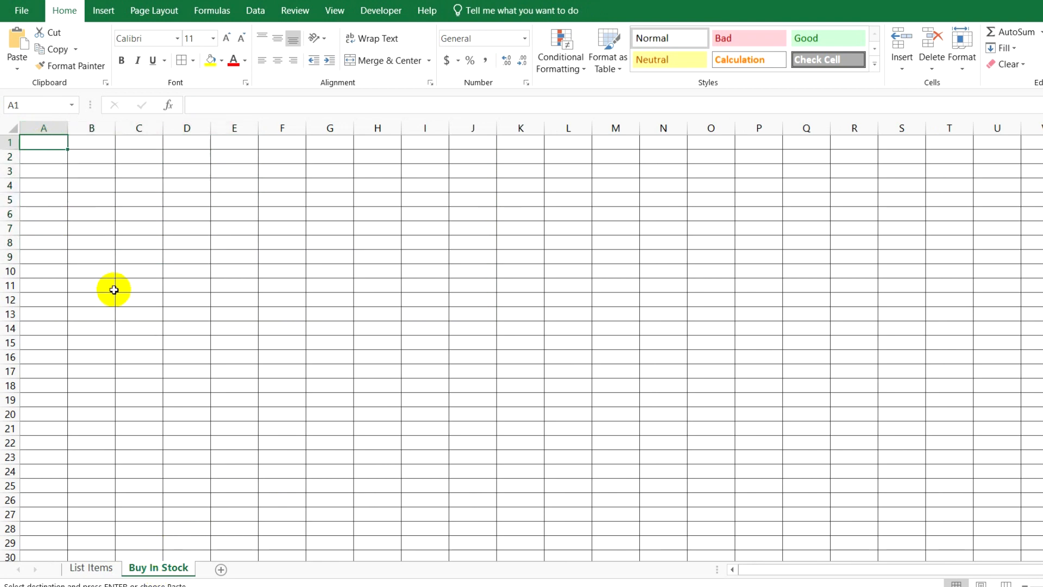
key(ctrl+v)
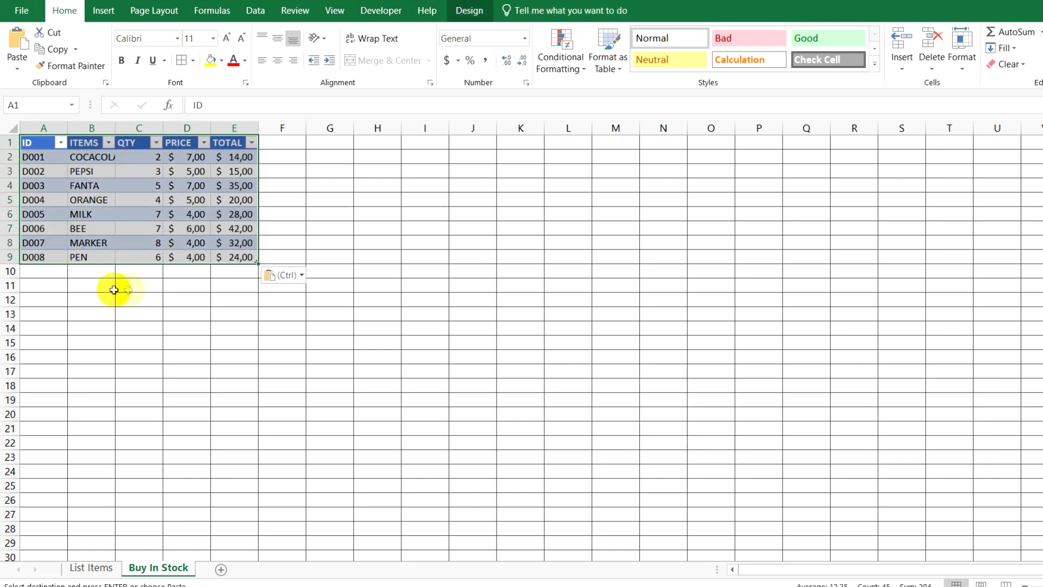
click(152, 292)
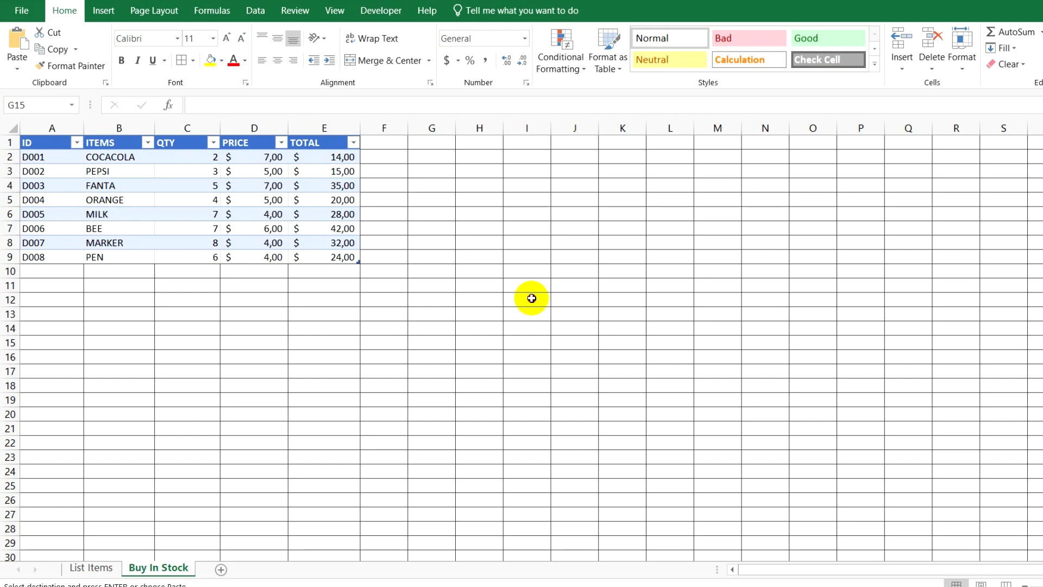
Copy the table A1:E9 on the Buy In Stock sheet and paste it at G1 with Formulas & Number Formatting only
drag(32, 143, 313, 257)
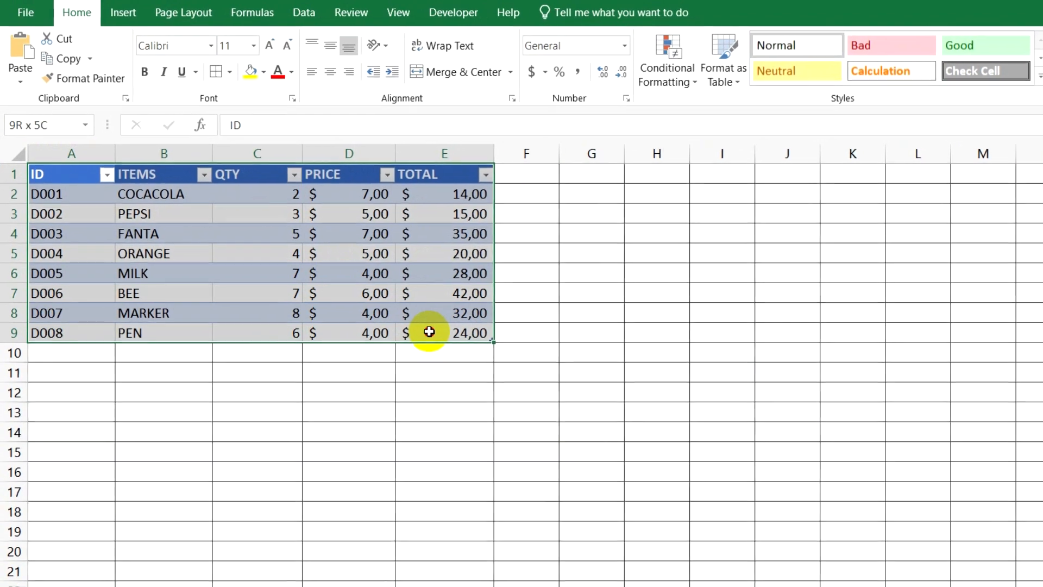
drag(429, 332, 429, 332)
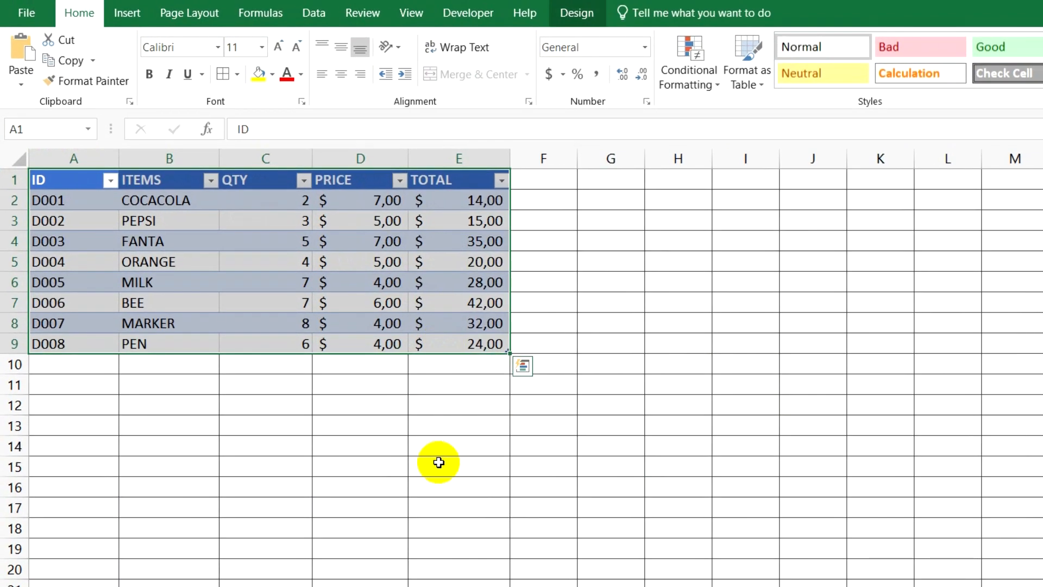
click(71, 62)
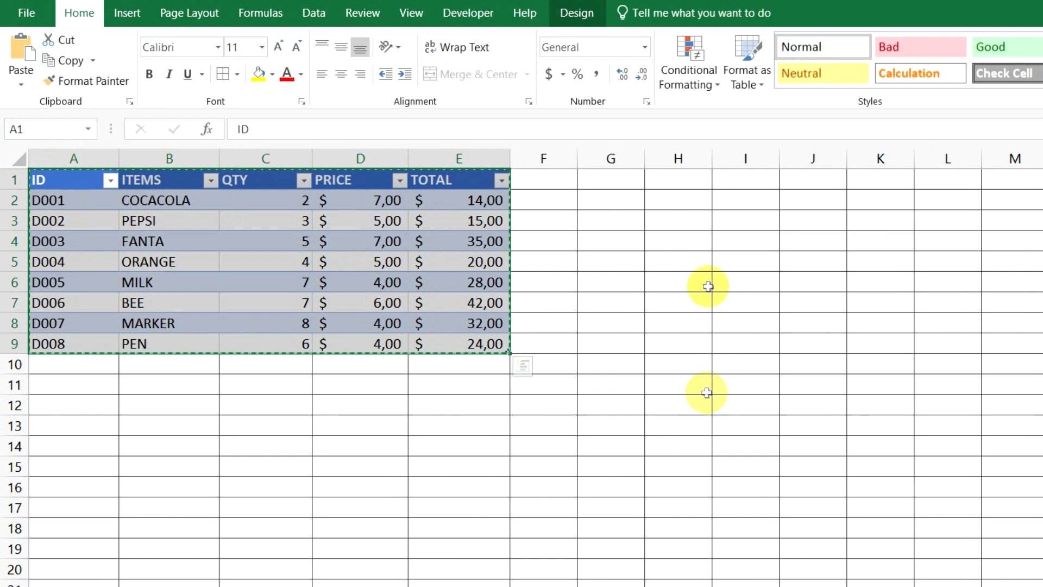
click(615, 178)
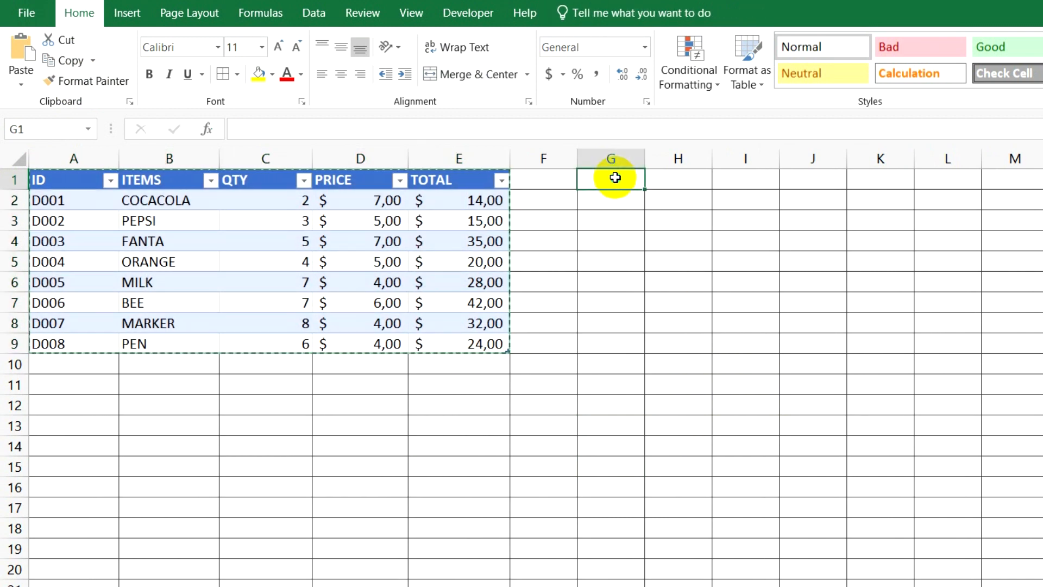
right_click(615, 178)
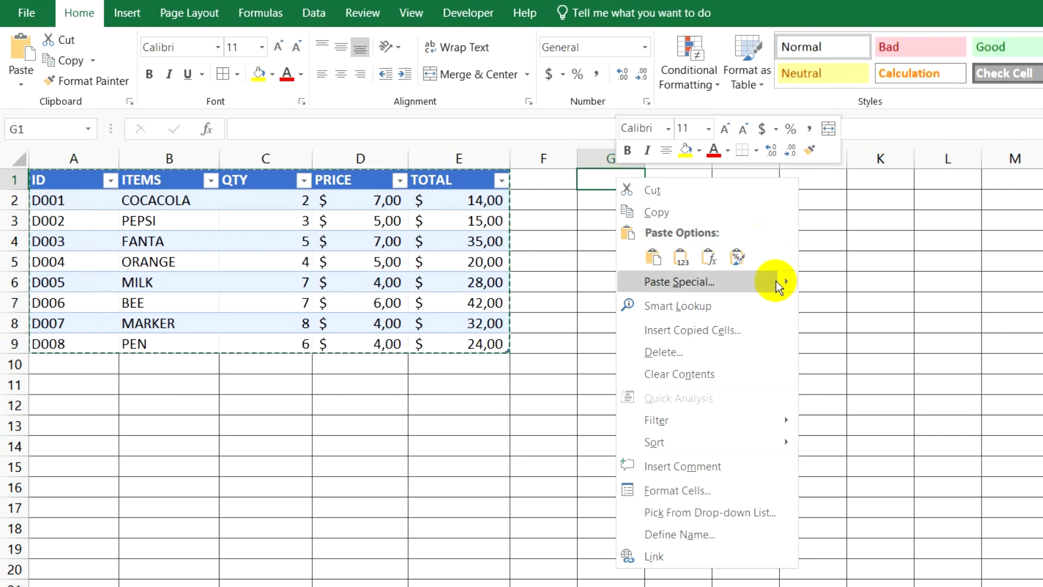
mouse_move(784, 281)
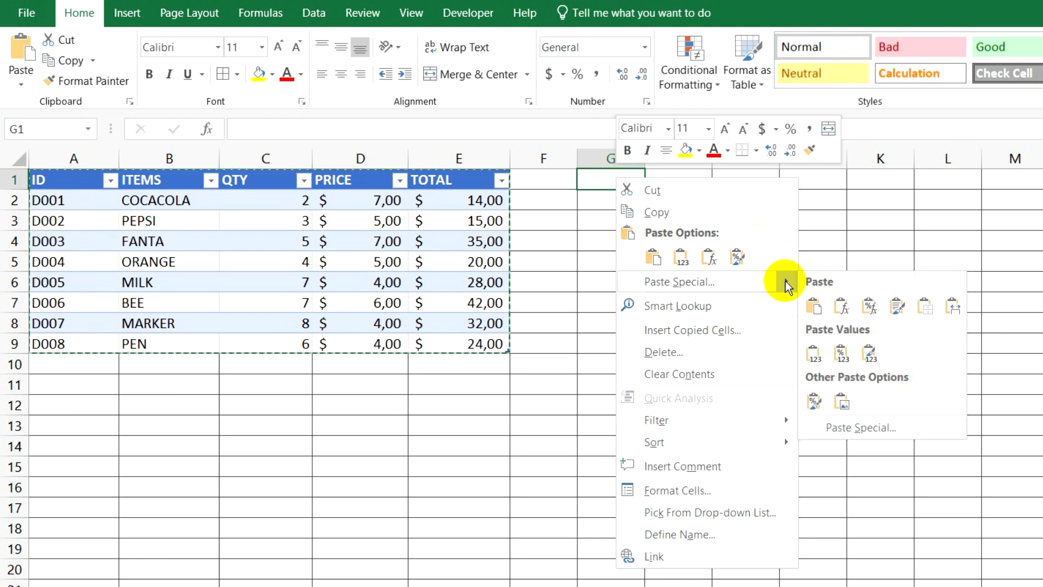
click(873, 310)
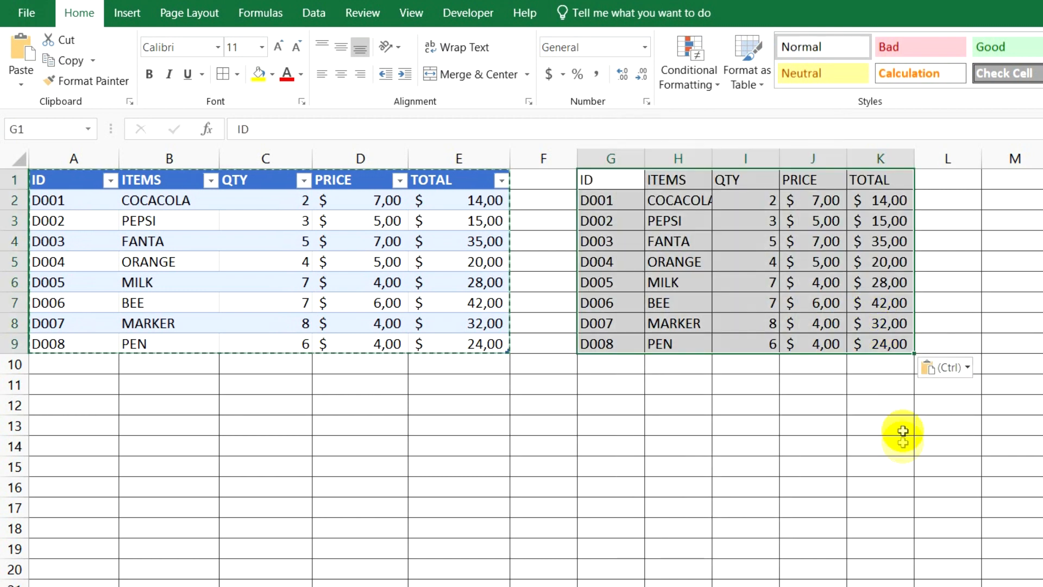
click(757, 414)
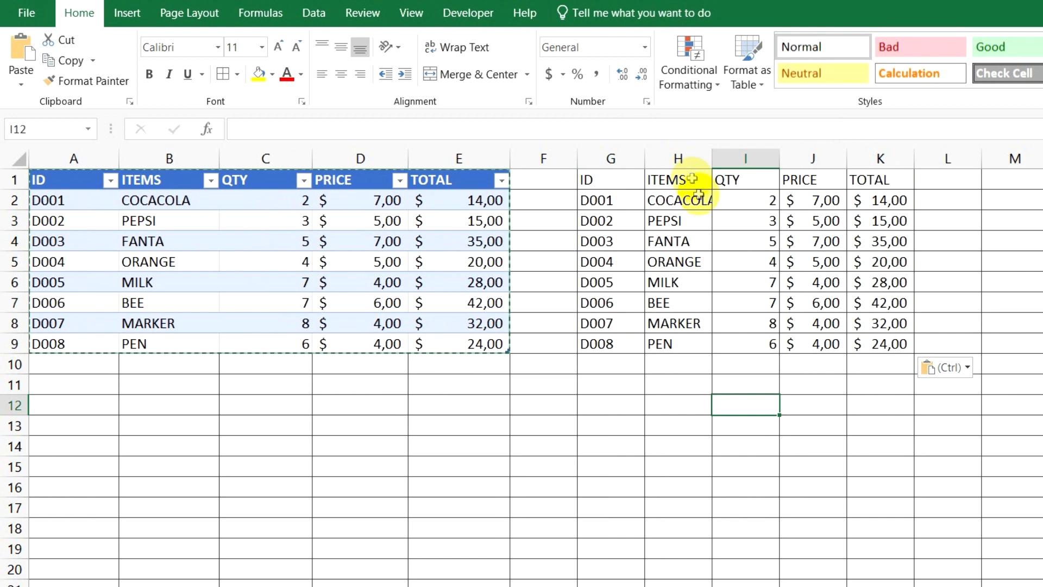
Widen column H so the item names in the pasted copy fit completely
click(689, 159)
drag(711, 156, 731, 168)
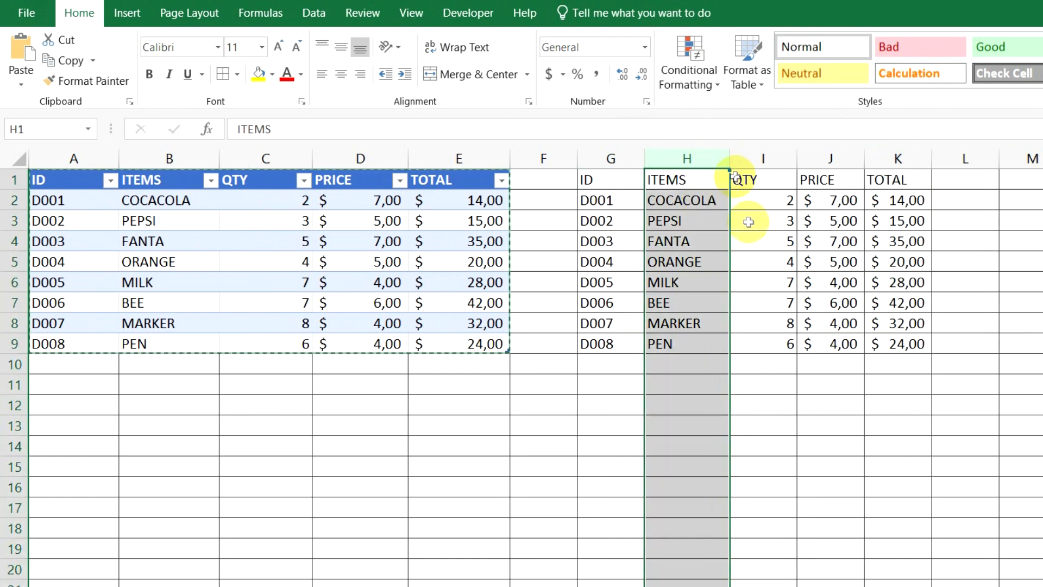
click(749, 364)
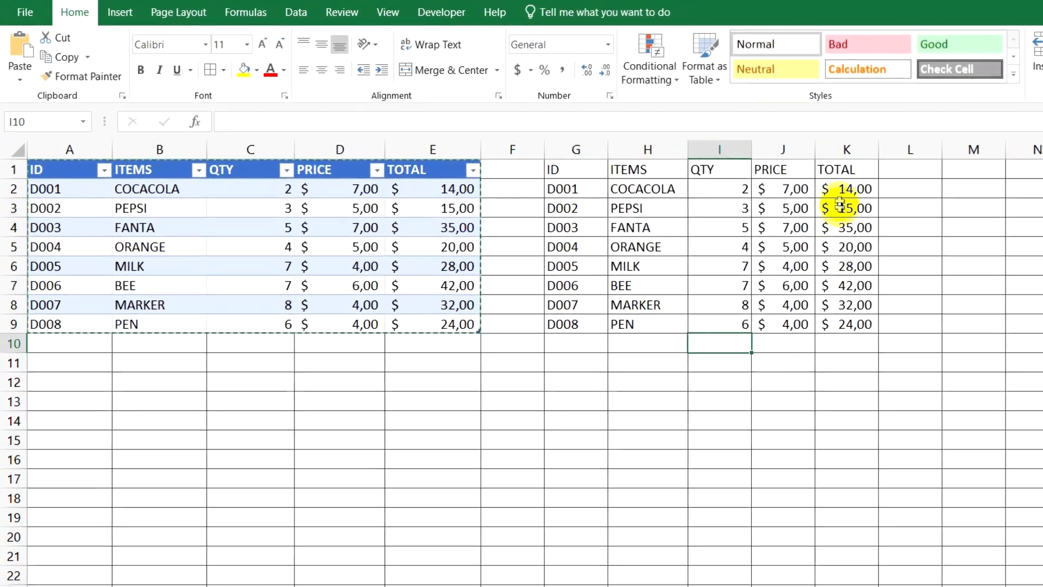
Inspect the total formula in K2 and clear the quantities in I2:I9 of the pasted copy
click(856, 191)
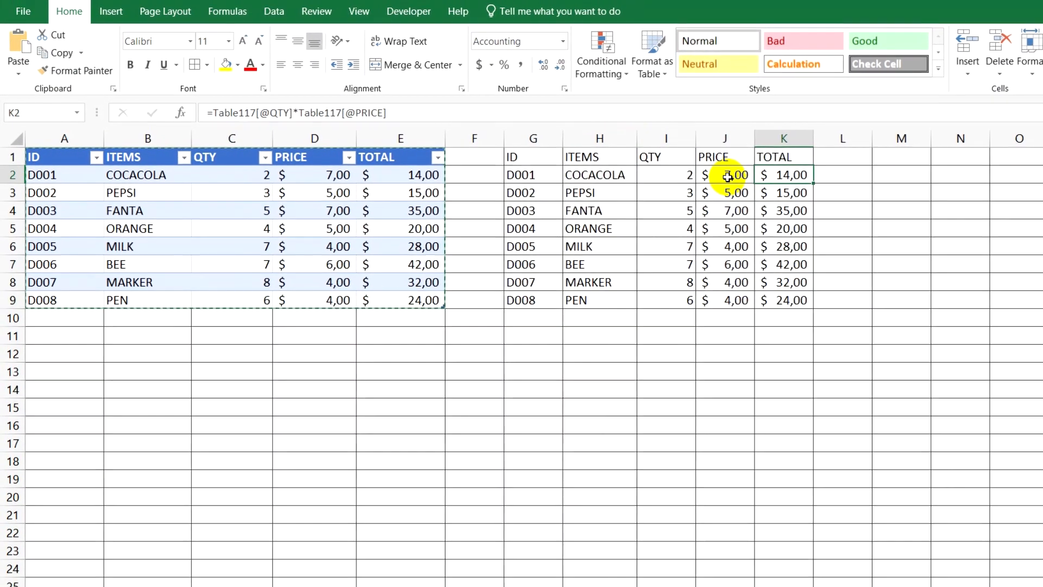
drag(682, 174, 682, 300)
key(Delete)
click(723, 356)
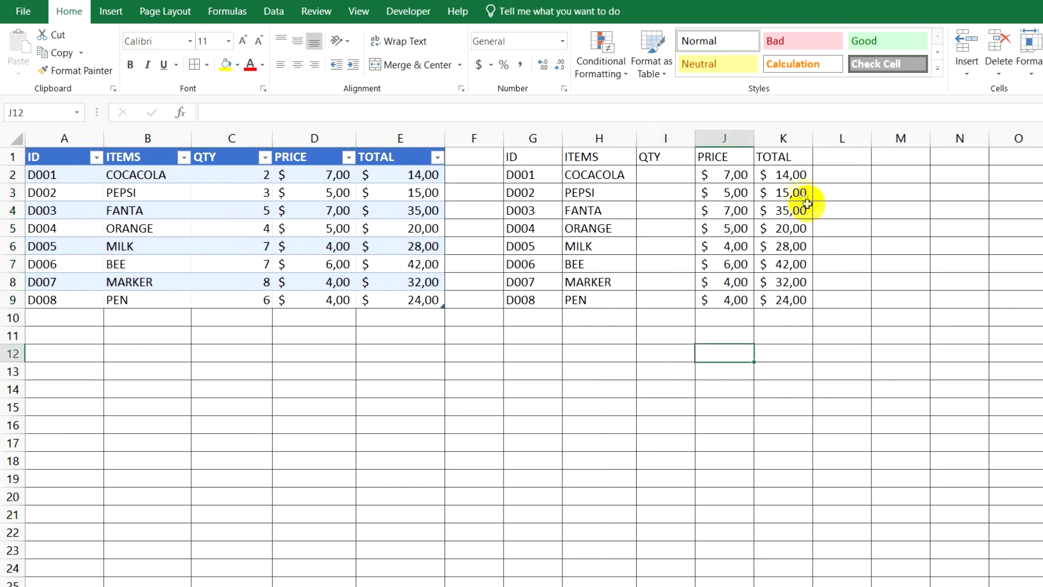
Examine the totals in K2:K9 of the copy pasted at G1 and the formula behind them
drag(792, 174, 788, 298)
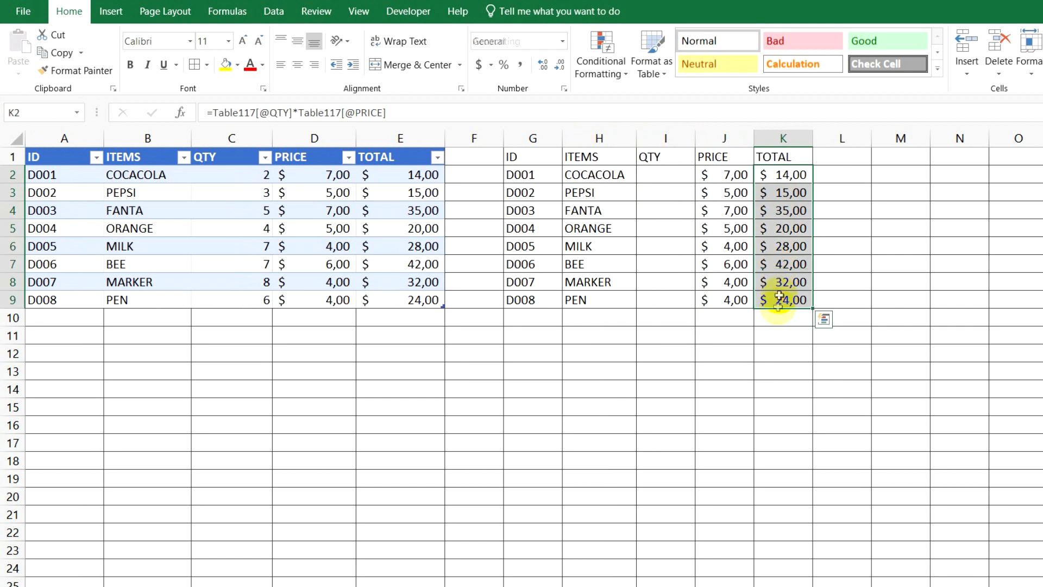
click(776, 341)
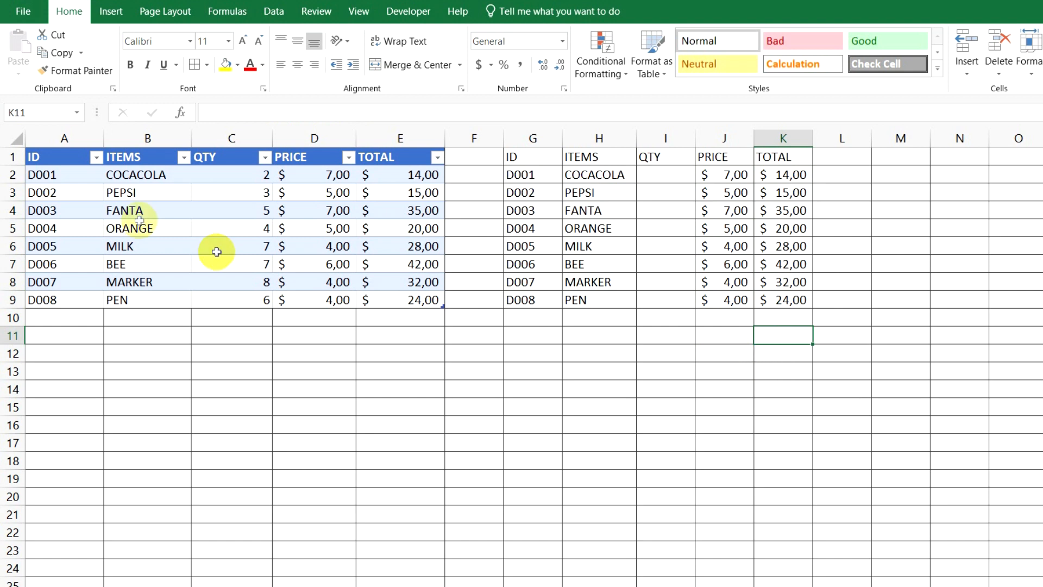
Copy the table A1:E9 and paste it at A13 with Keep Source Formatting
drag(51, 158, 386, 307)
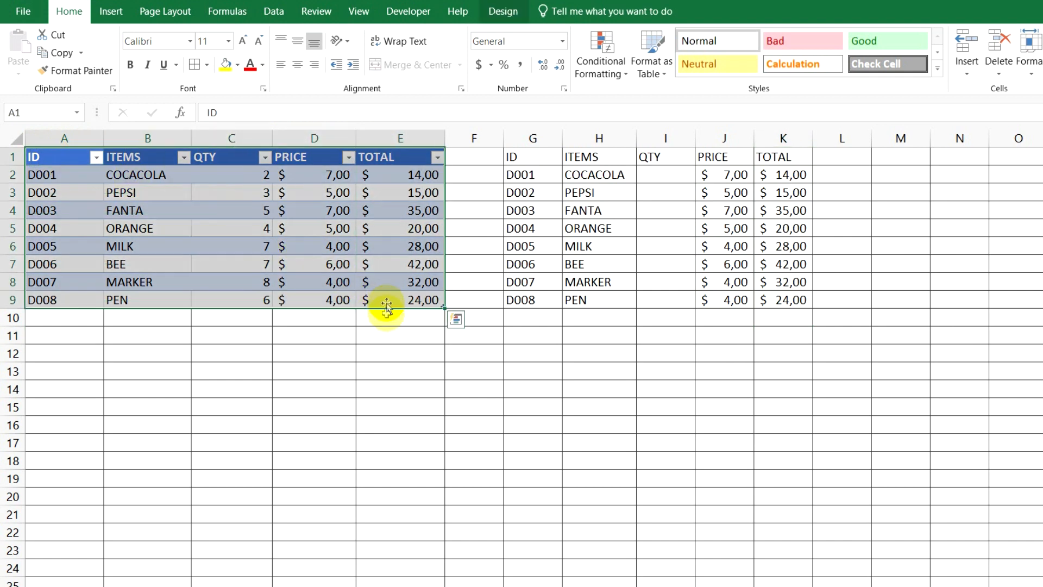
right_click(210, 177)
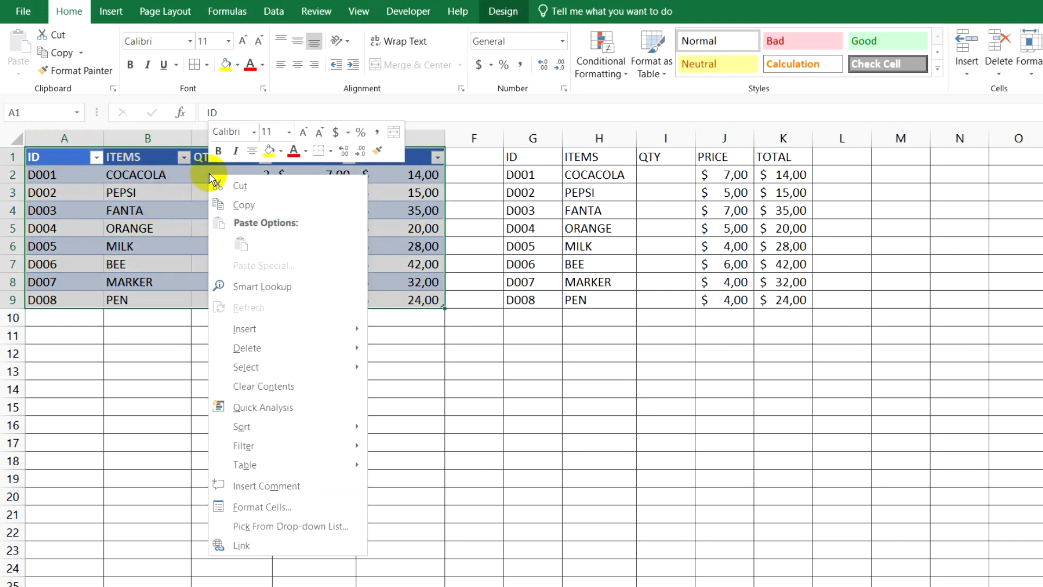
click(277, 209)
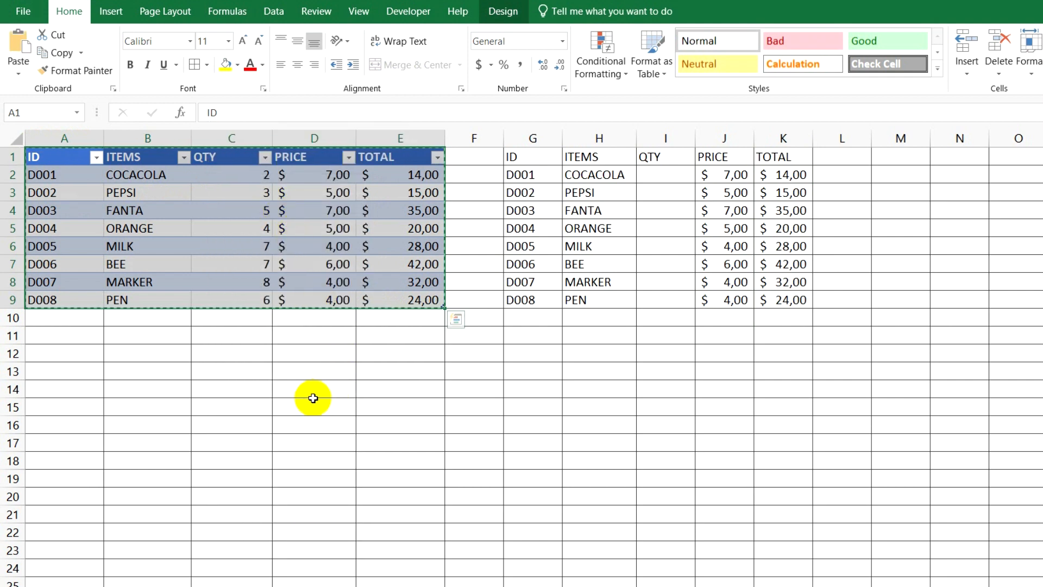
click(75, 372)
right_click(76, 377)
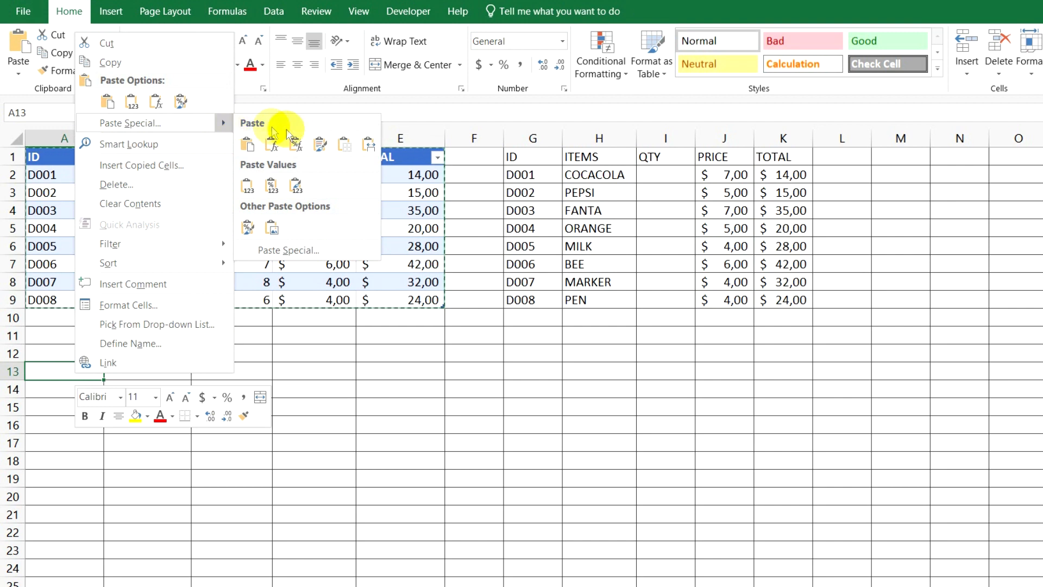
click(319, 143)
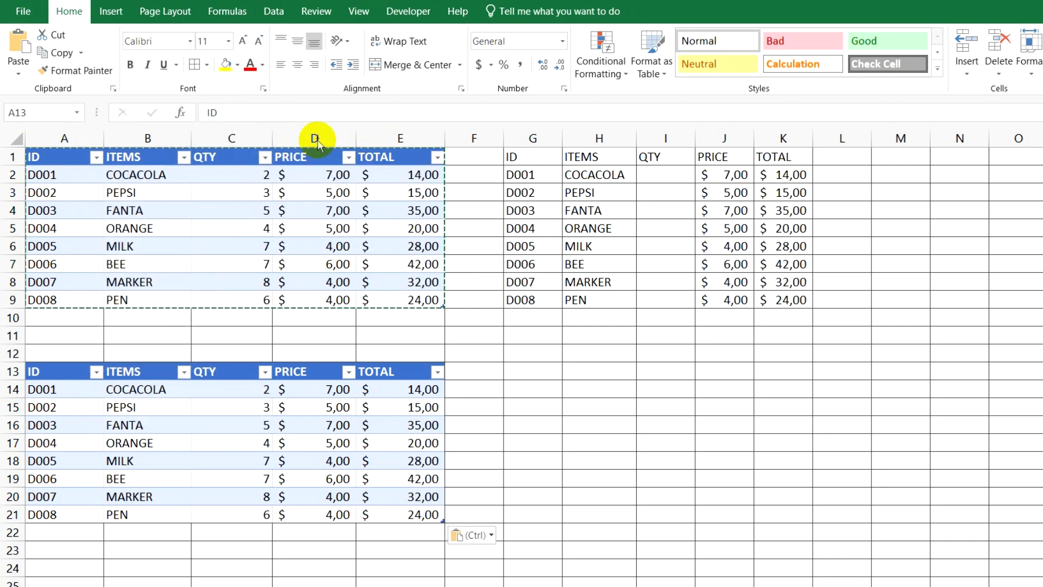
Inspect the PEPSI row of the table pasted at A13, including the total formula in E15
click(179, 408)
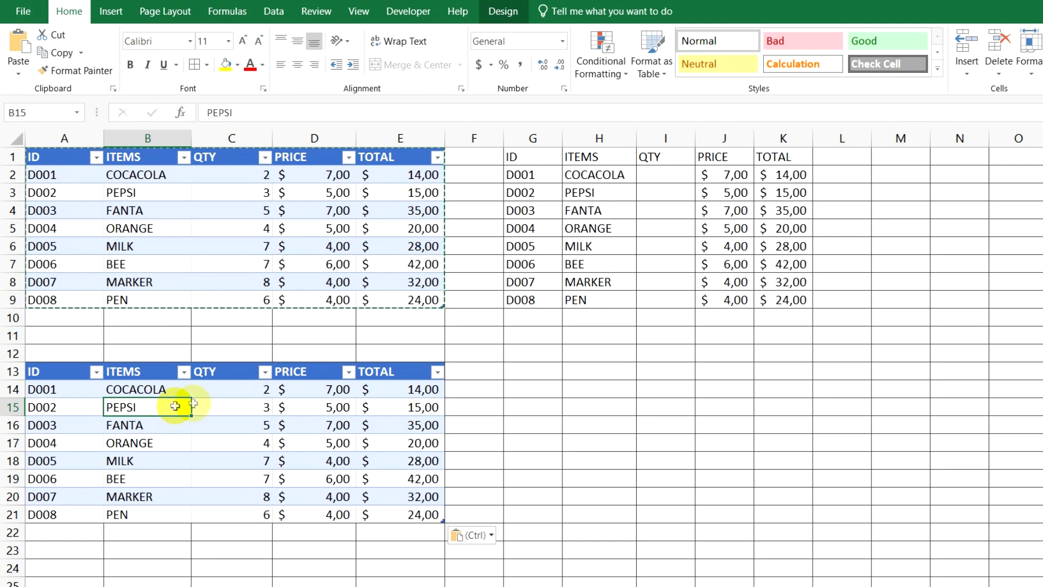
click(240, 406)
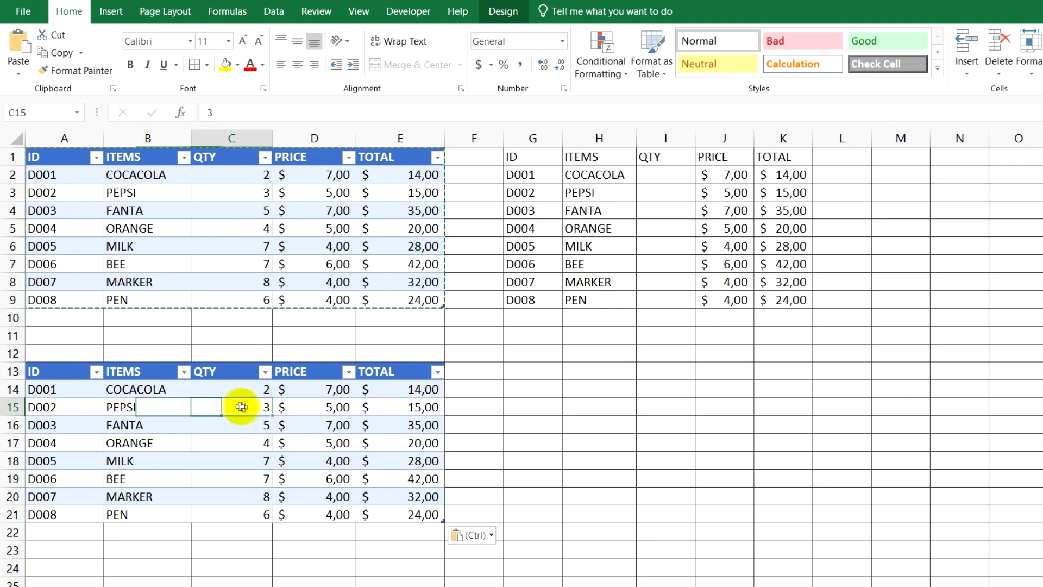
click(299, 403)
click(383, 405)
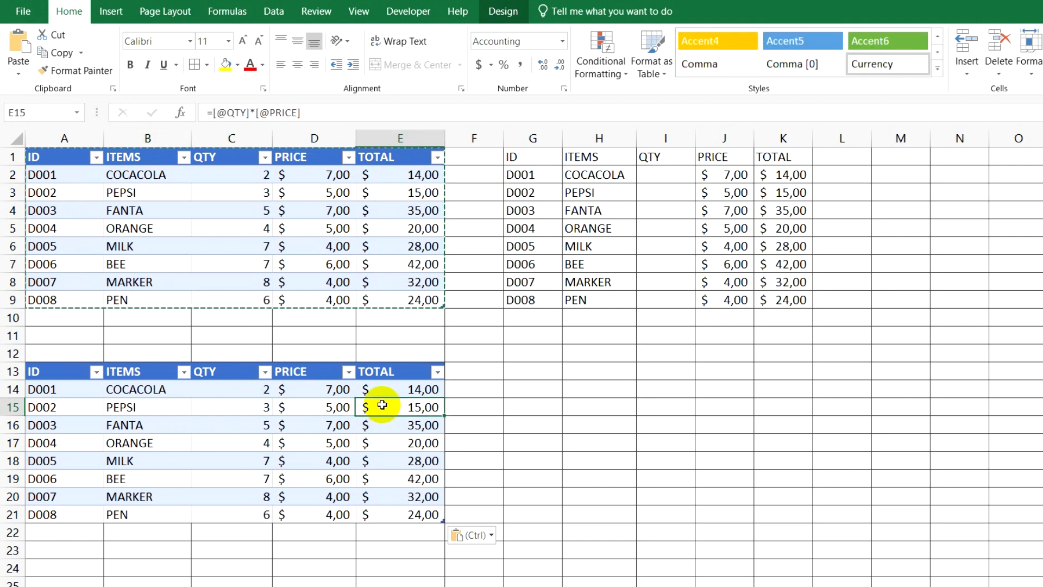
click(370, 113)
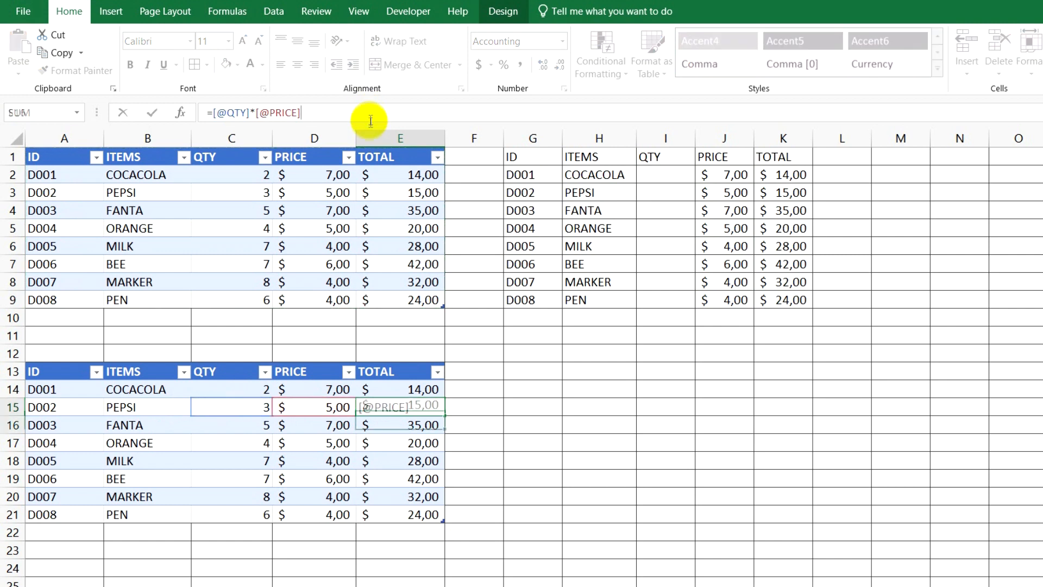
key(Return)
Clear the quantities in C14:C21 of the table pasted at A13
drag(249, 397, 229, 518)
key(Delete)
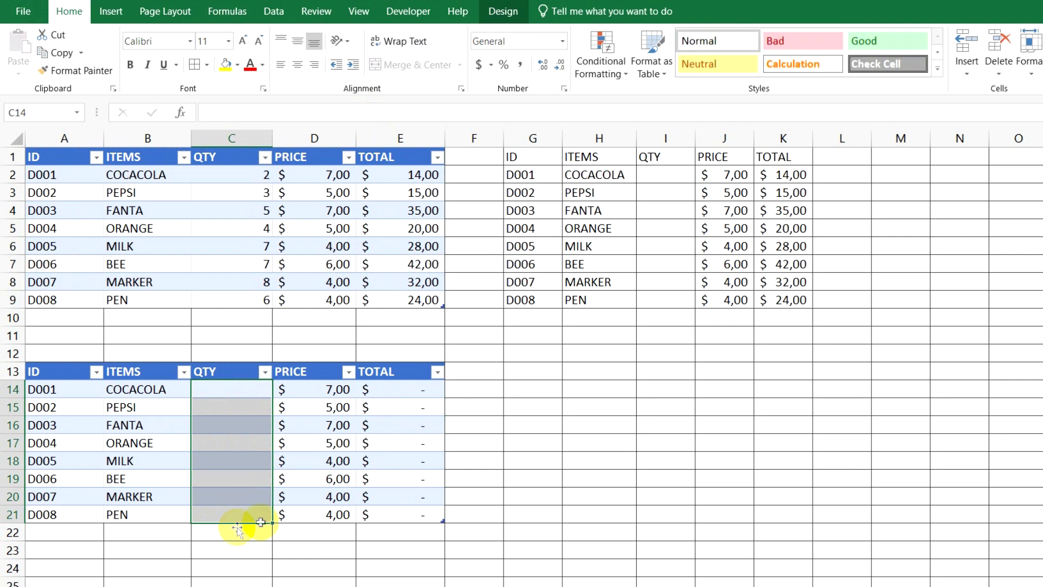
click(506, 479)
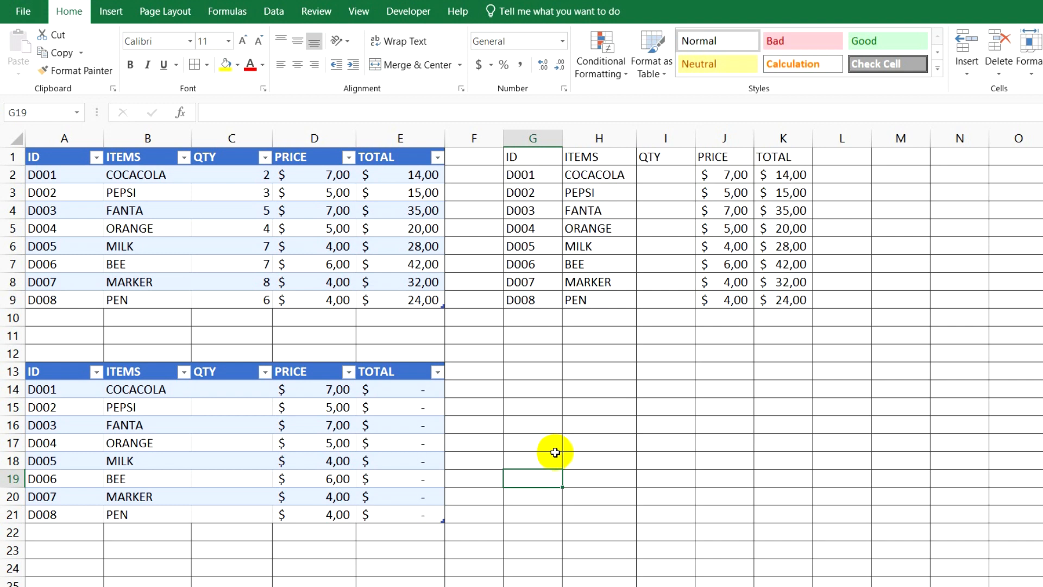
Copy the table A1:E9 and paste it at G13 as Values only
drag(60, 157, 402, 303)
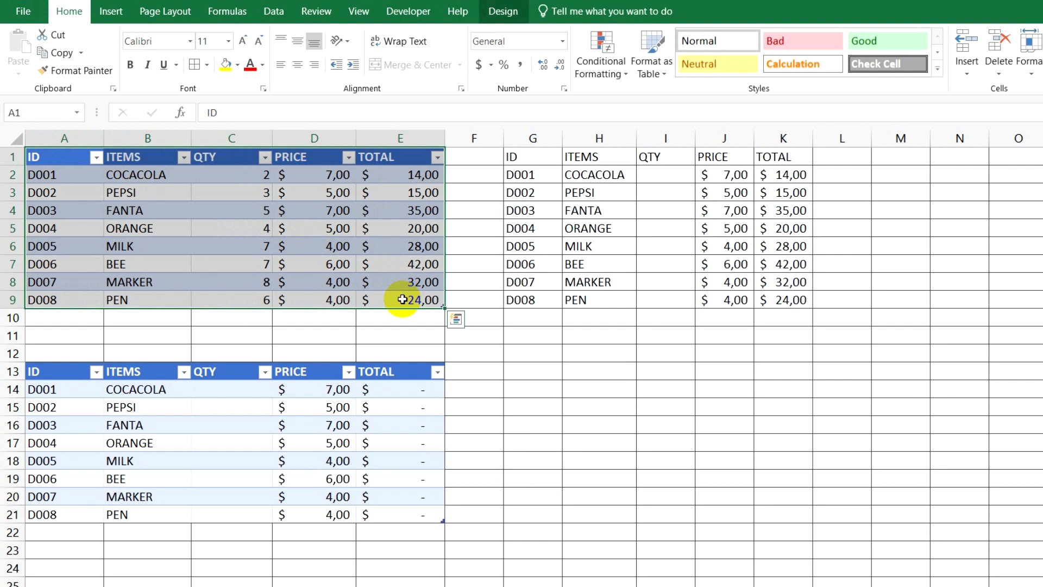
click(55, 52)
click(539, 370)
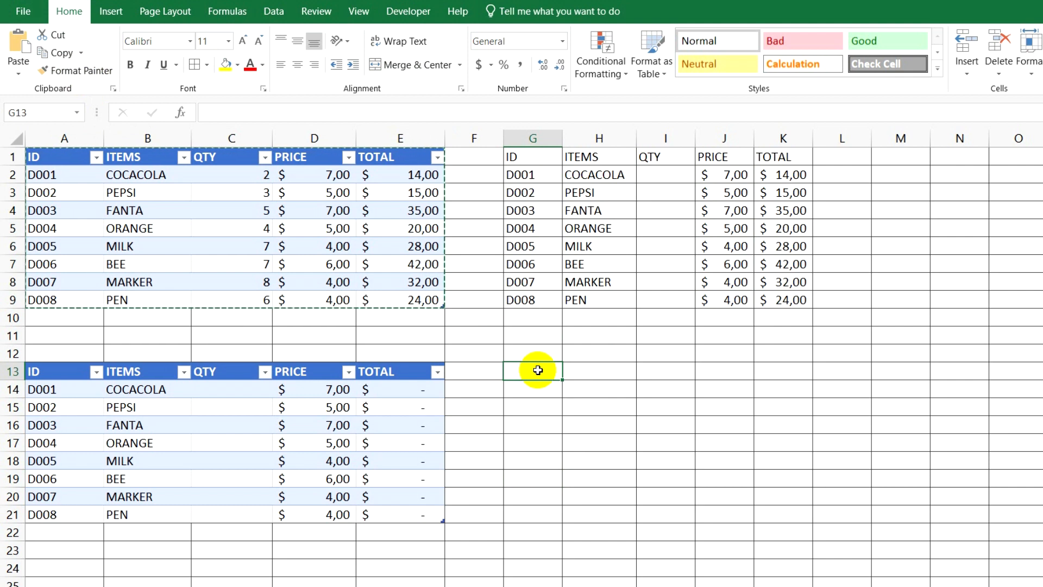
right_click(537, 369)
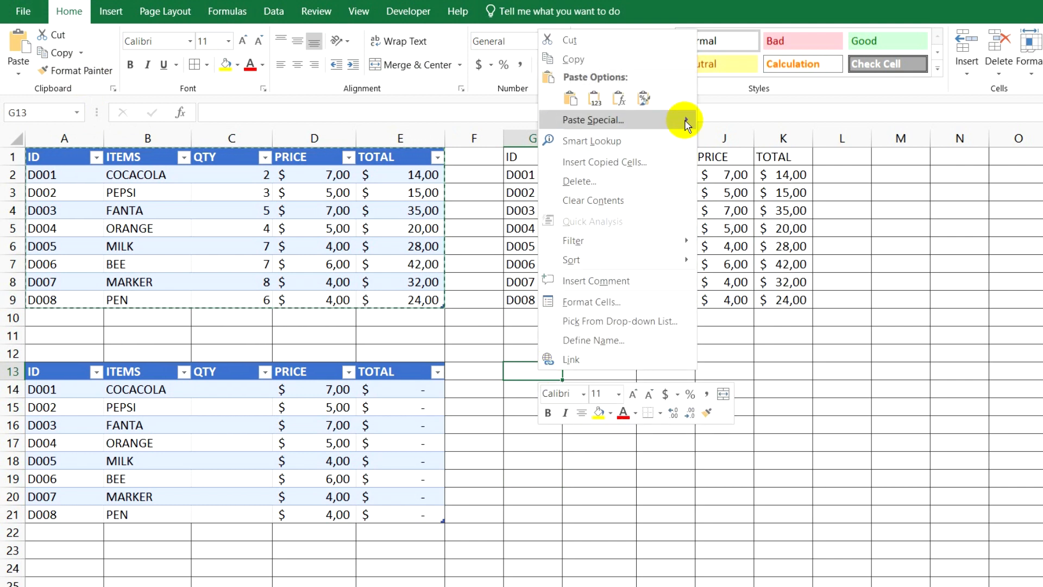
mouse_move(686, 123)
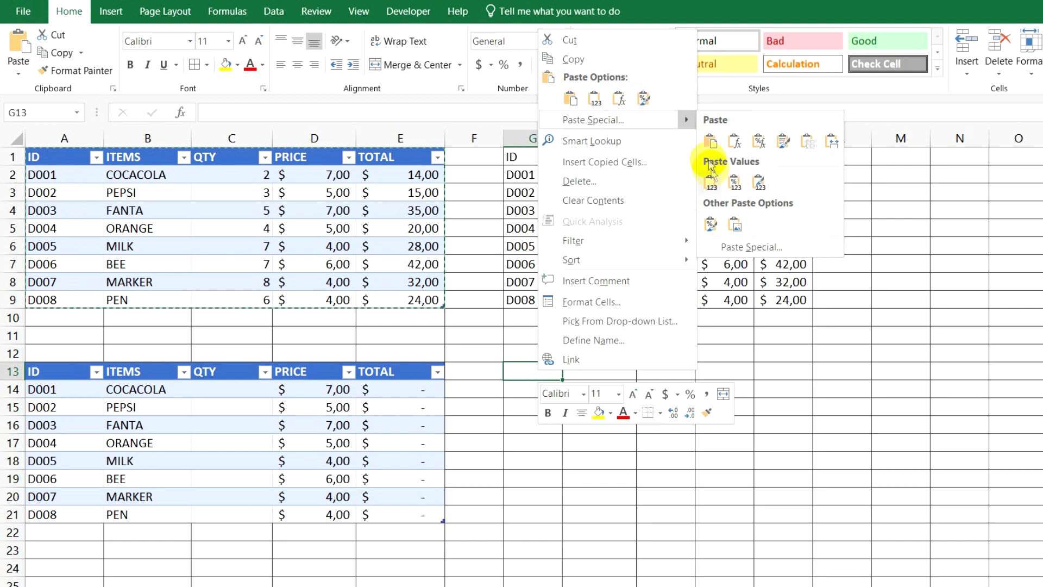
click(710, 184)
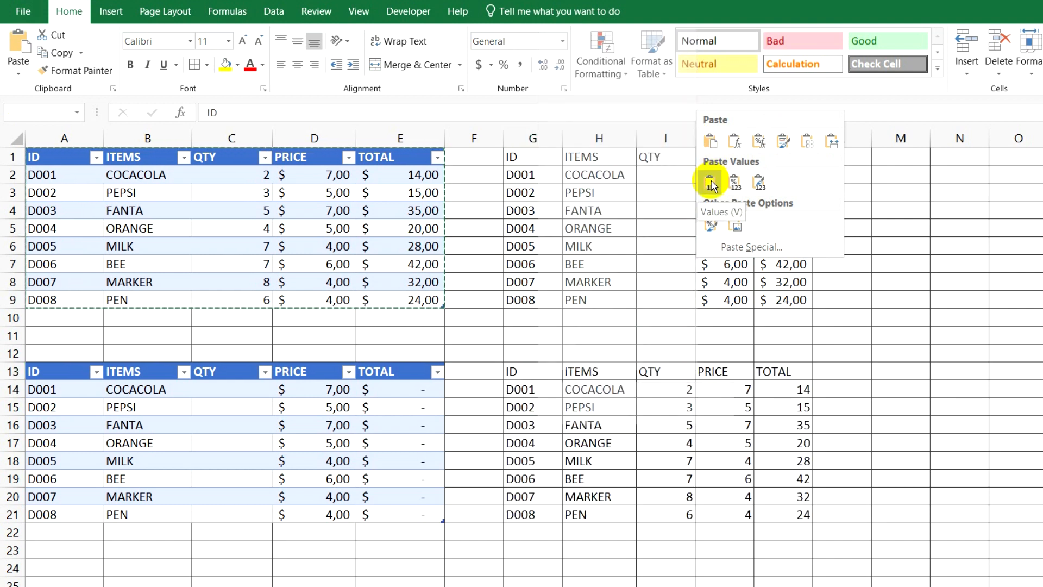
click(710, 184)
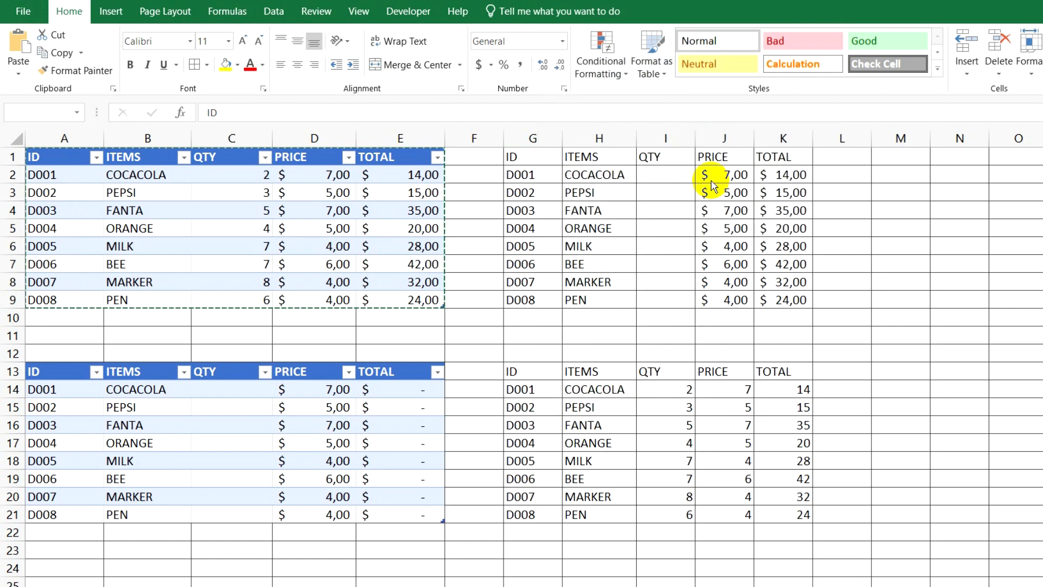
click(881, 464)
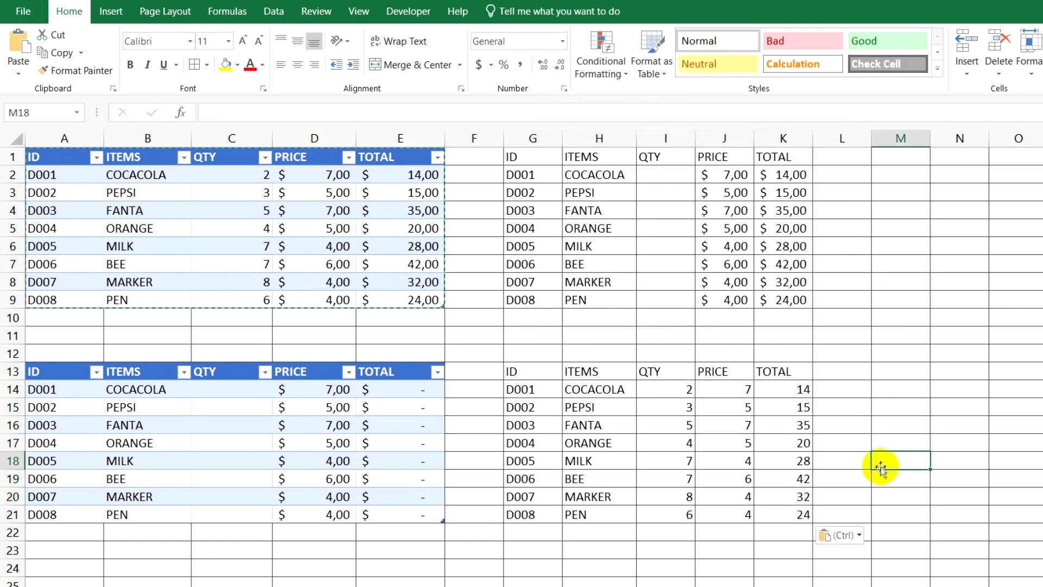
Check the content of total cell K14 and clear the quantities I14:I21 in the values-only copy
click(791, 390)
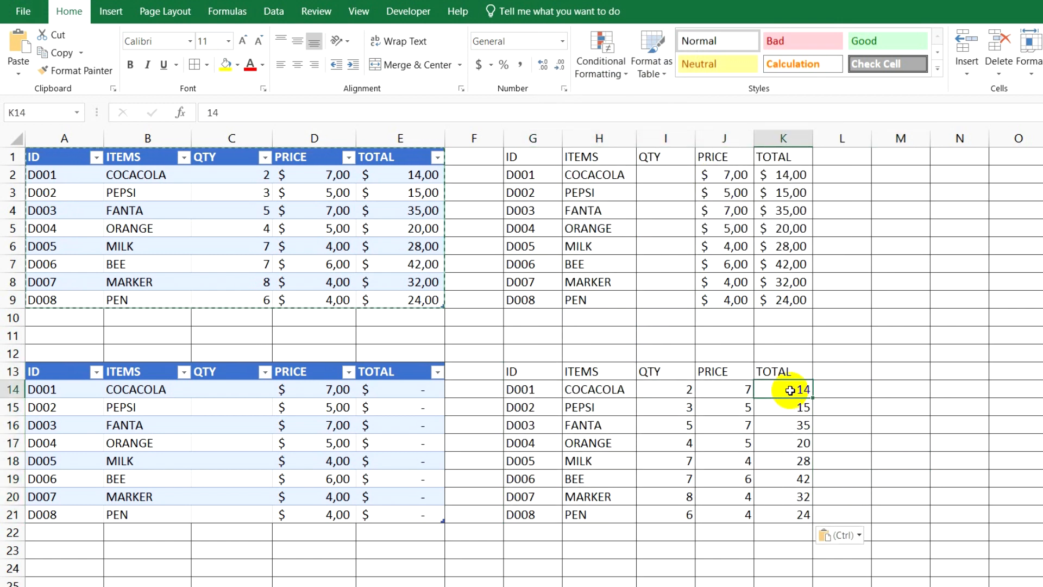
drag(690, 389, 688, 514)
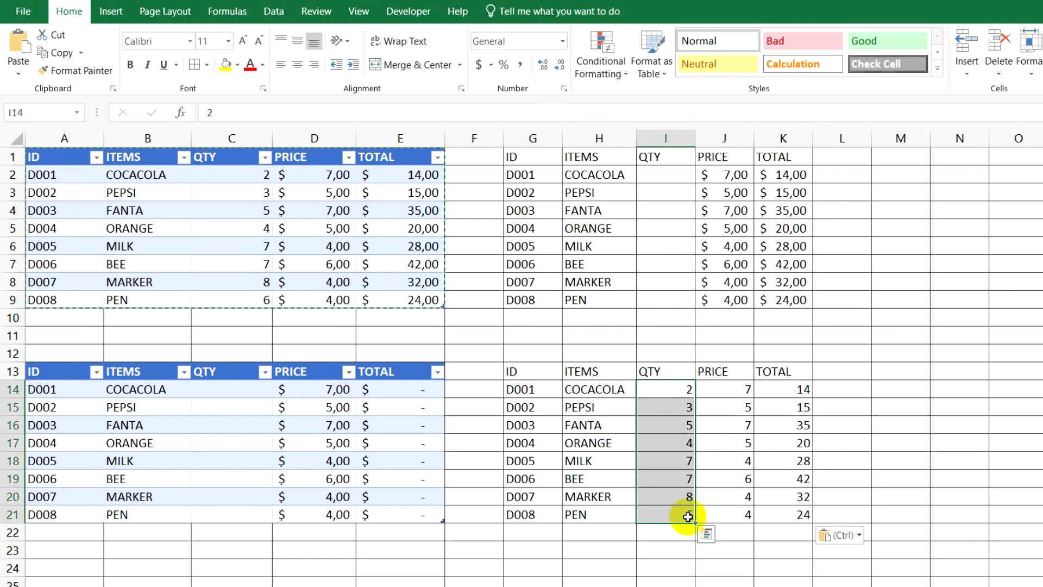
key(Delete)
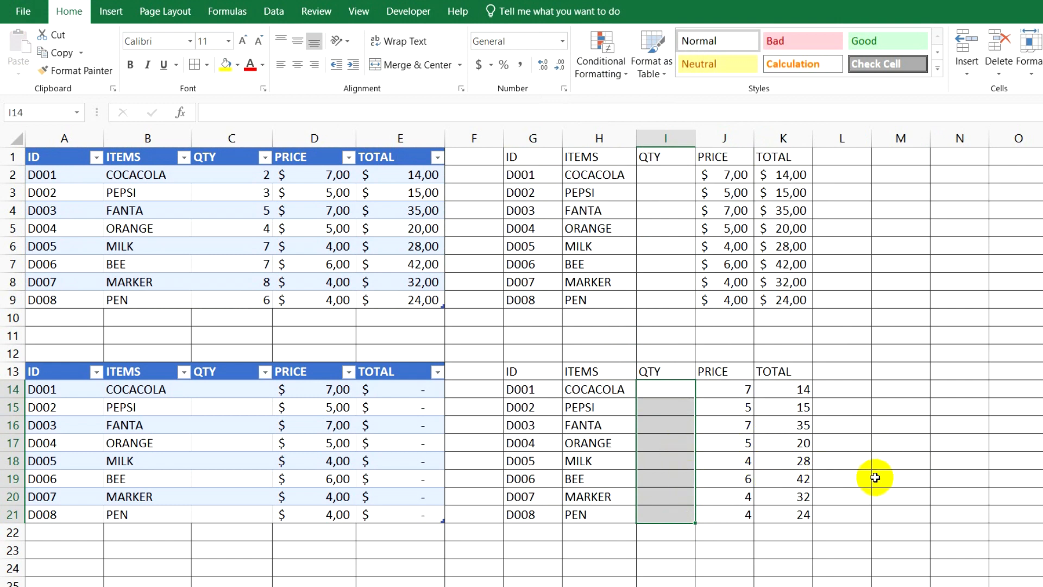
Paste the copied table at G13 with Values & Number Formatting
right_click(519, 369)
mouse_move(672, 121)
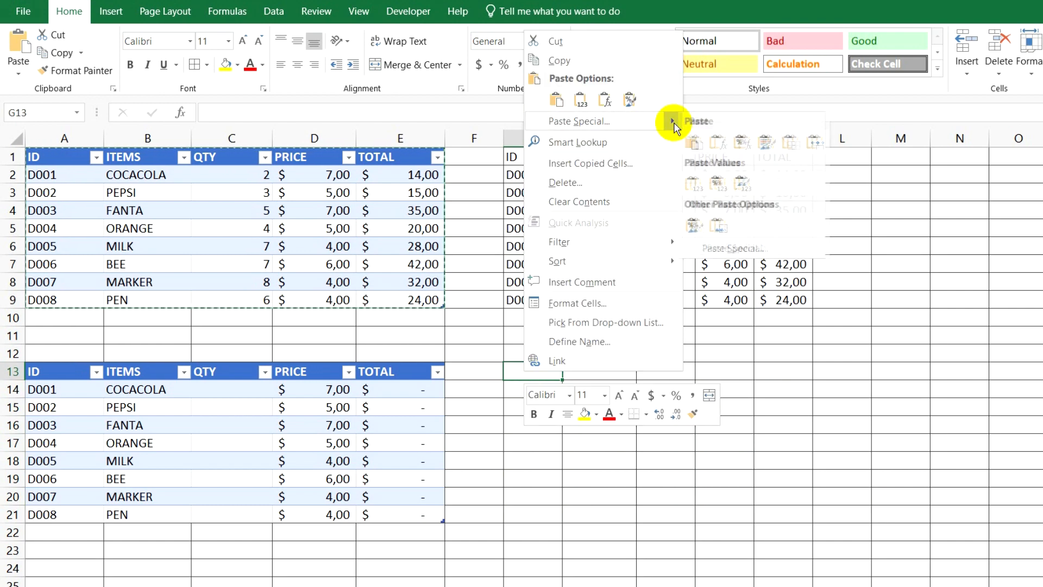
click(720, 185)
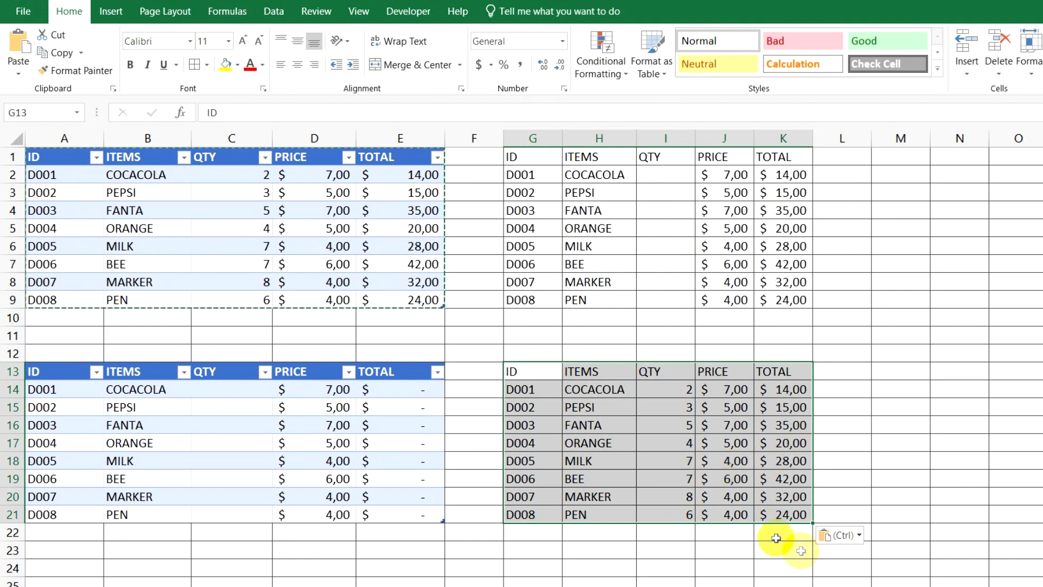
Inspect total cell K14 and price cell J14, and undo the Values & Number Formatting paste
click(869, 504)
click(781, 389)
click(713, 389)
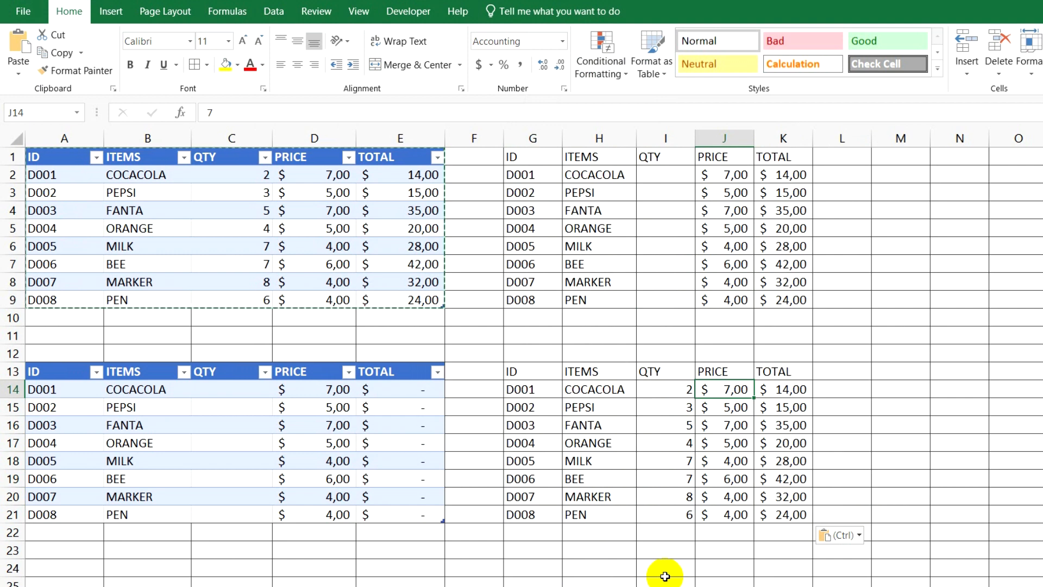
key(ctrl+z)
Paste the copied table at G13 with Values & Source Formatting
click(538, 374)
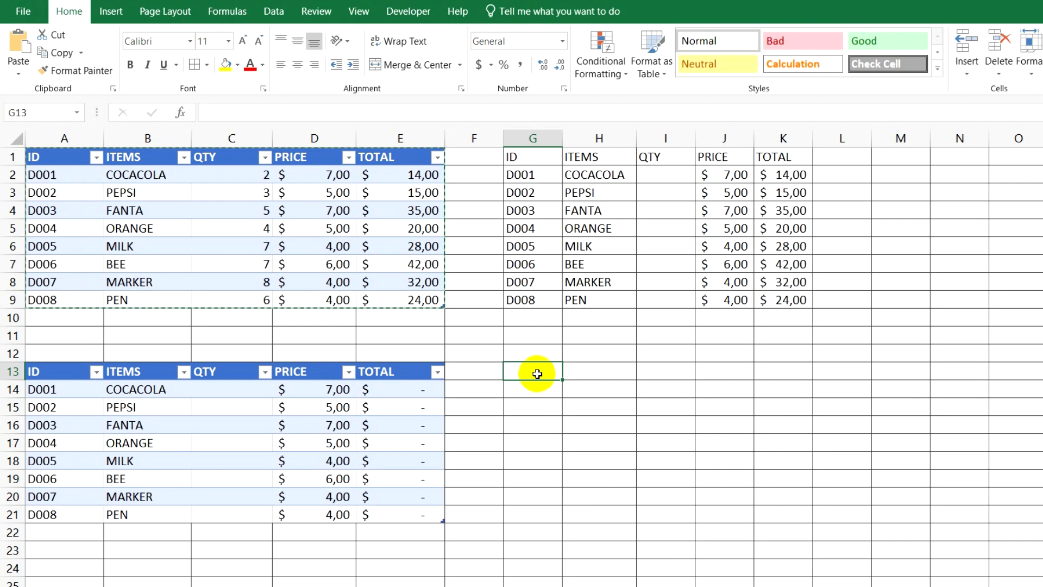
right_click(537, 374)
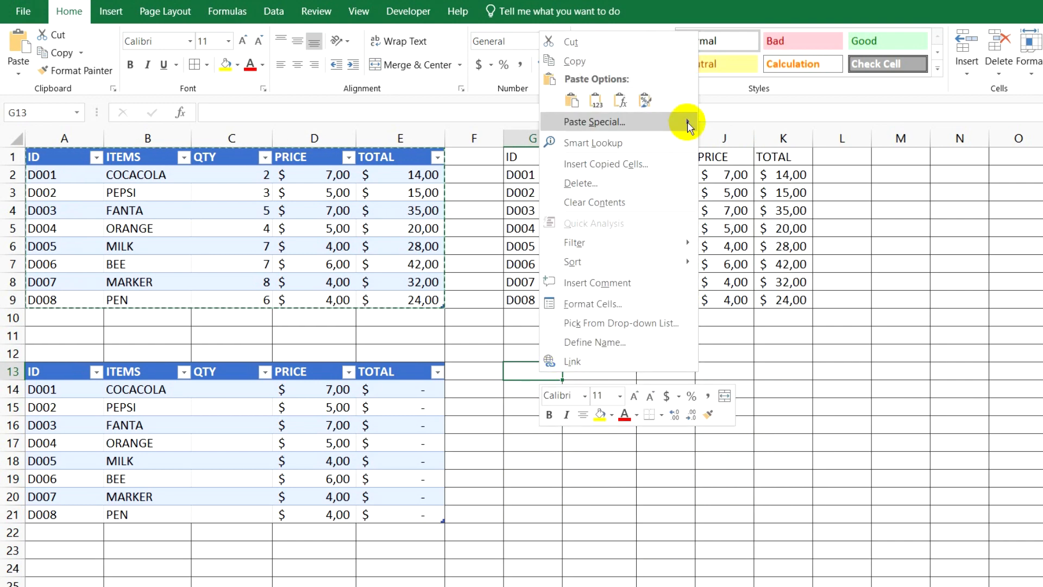
mouse_move(687, 121)
click(763, 188)
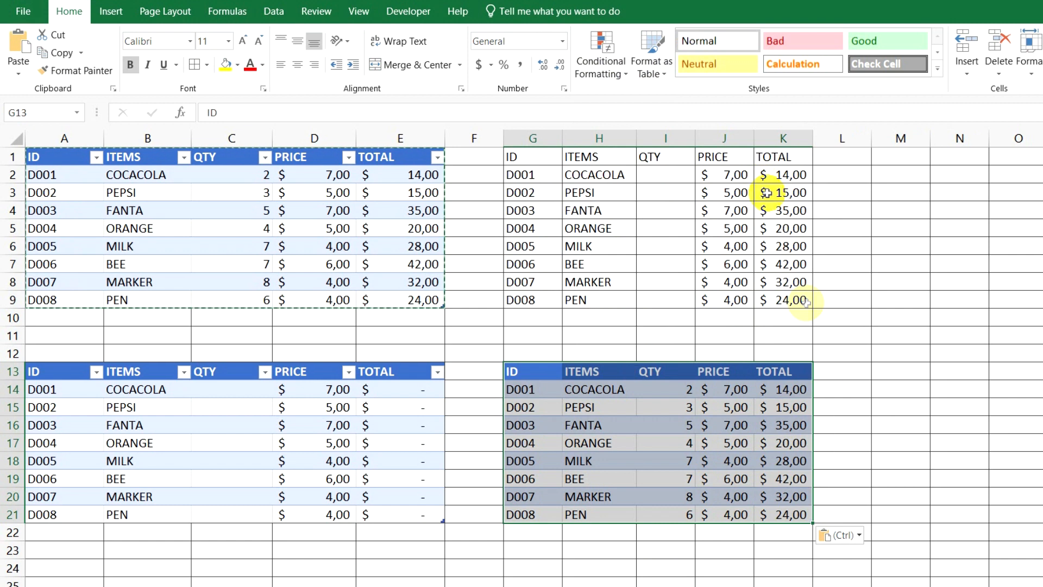
Check total cell K14 and clear the quantities in I14:I21 of the source-formatted values copy
click(782, 389)
drag(680, 389, 682, 514)
key(Delete)
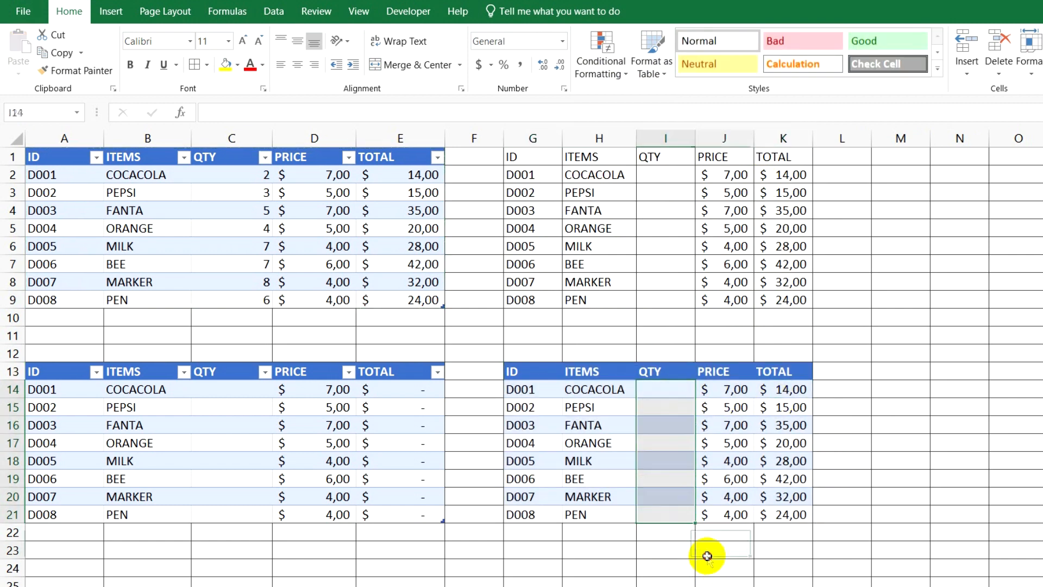
click(707, 555)
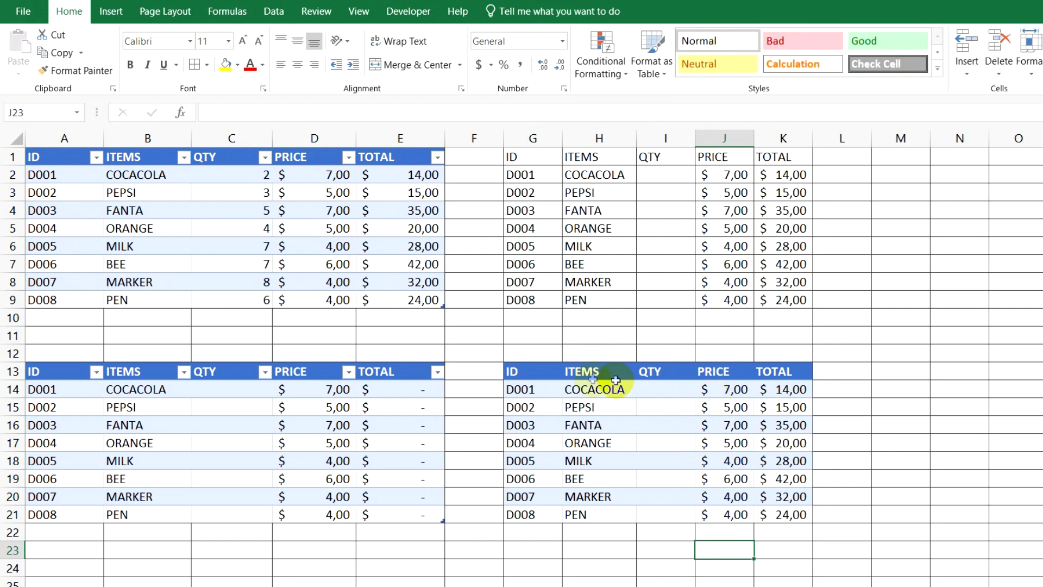